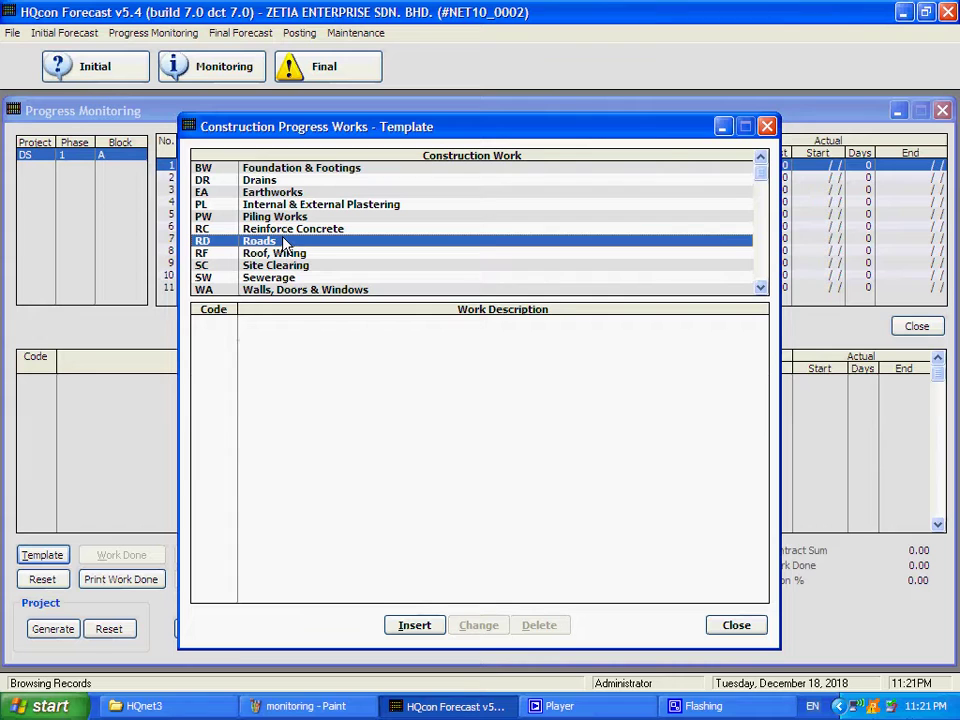
# Step: Add work item 1, "Granites & Levelling", to the Roads construction work template
pyautogui.click(427, 626)
pyautogui.press('Tab')
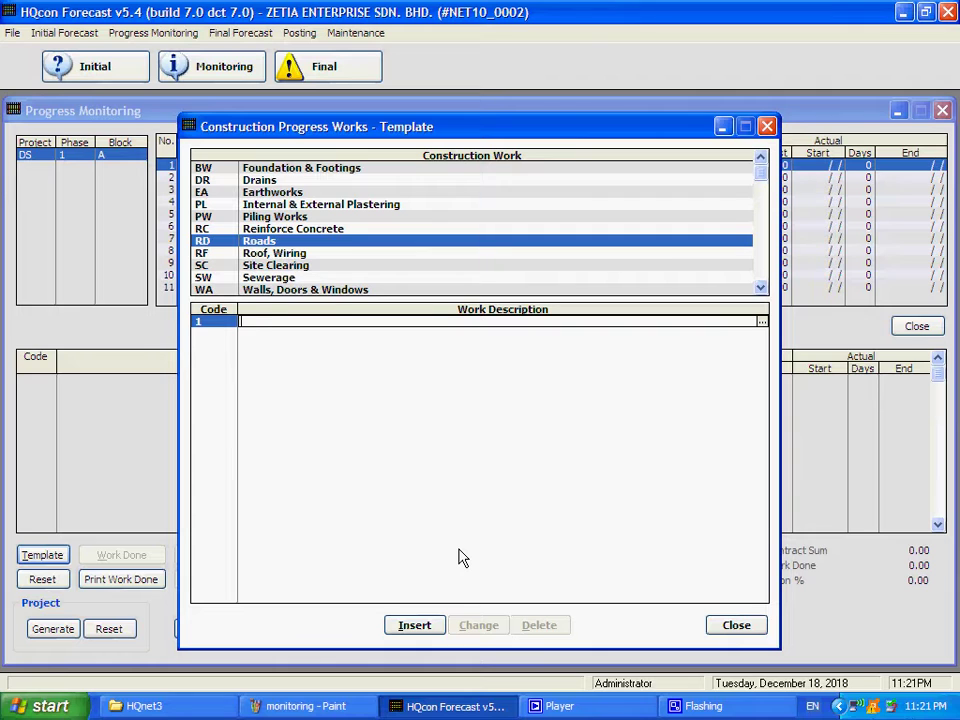
pyautogui.write('Granites & Levelling')
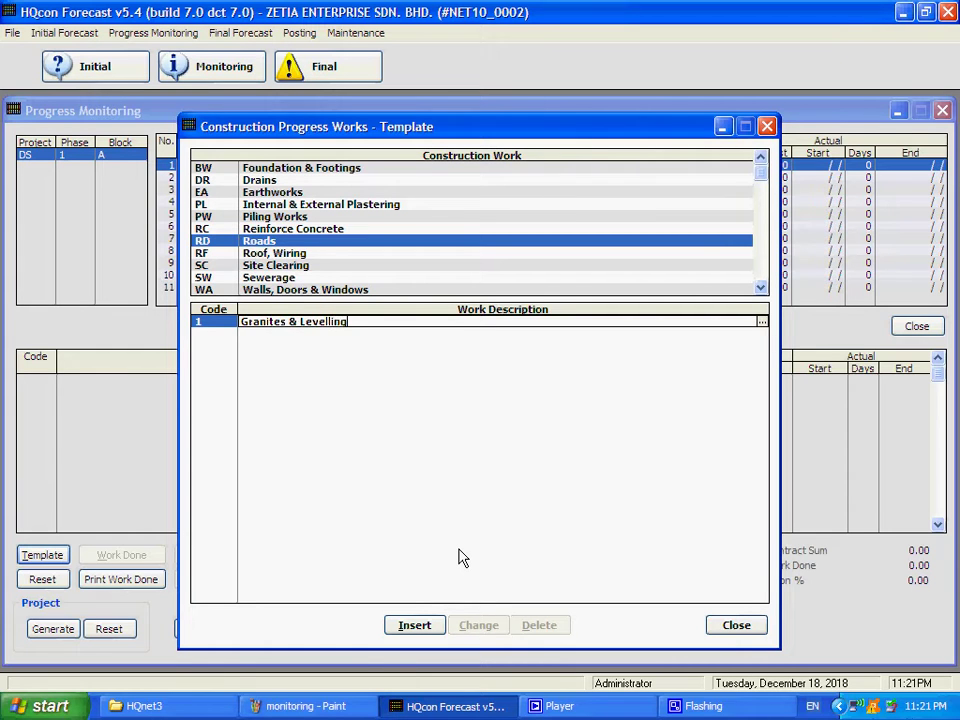
pyautogui.press('Return')
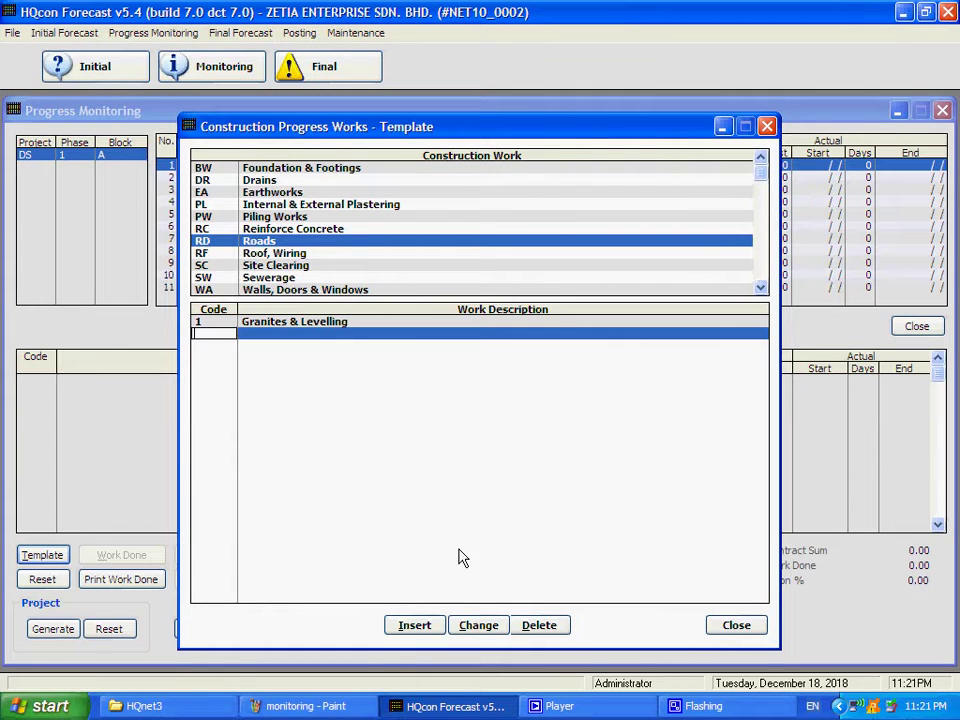
# Step: Add work item 2, "Bitumen & Resurfacing", to the Roads template and close the template editor
pyautogui.press('Return')
pyautogui.write('Bitumen')
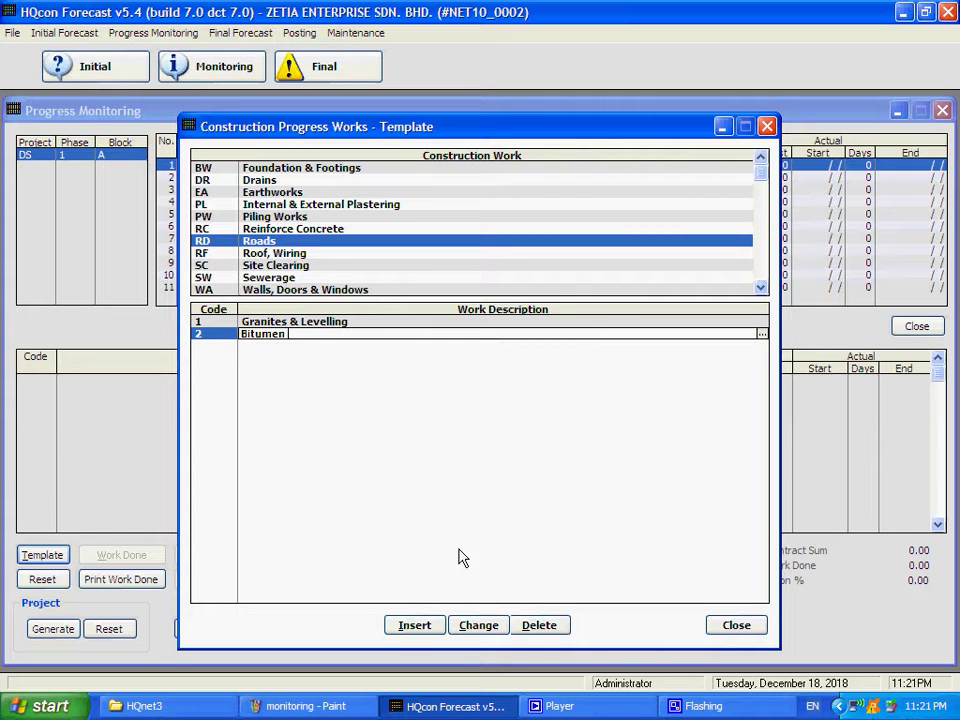
pyautogui.write('&')
pyautogui.write('Resurfacing')
pyautogui.press('Return')
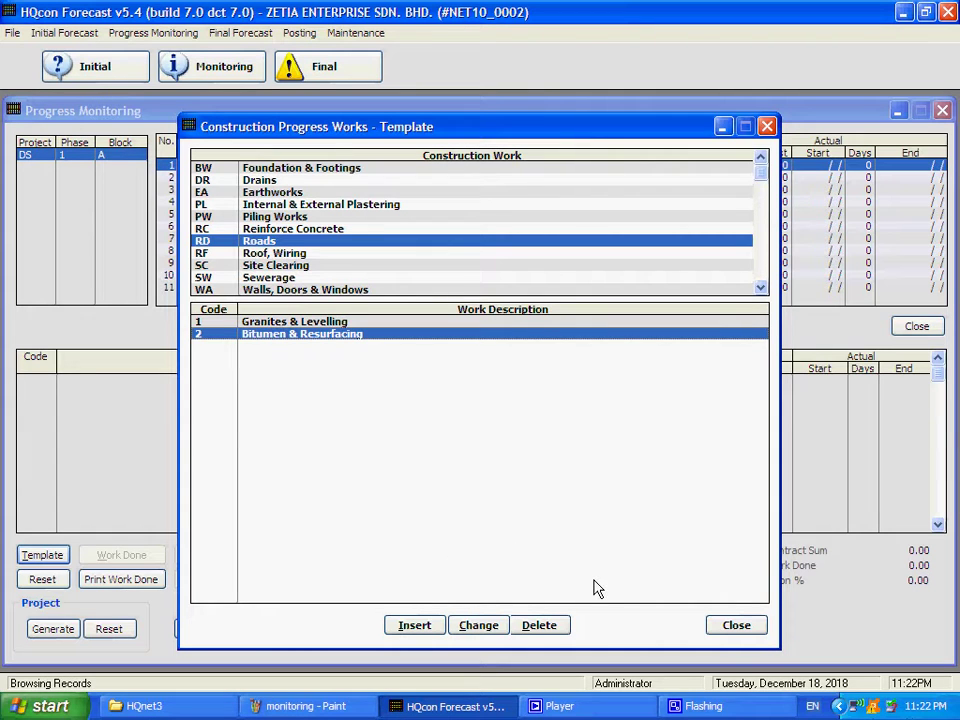
pyautogui.click(736, 625)
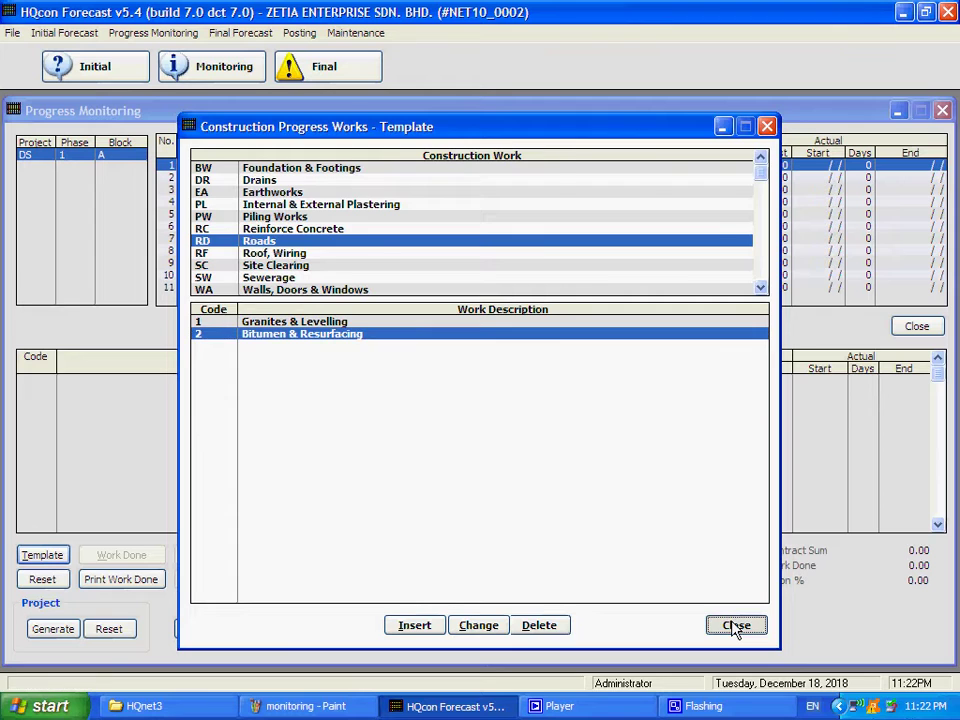
# Step: Import the template work items for the Site Clearing construction work only
pyautogui.click(45, 561)
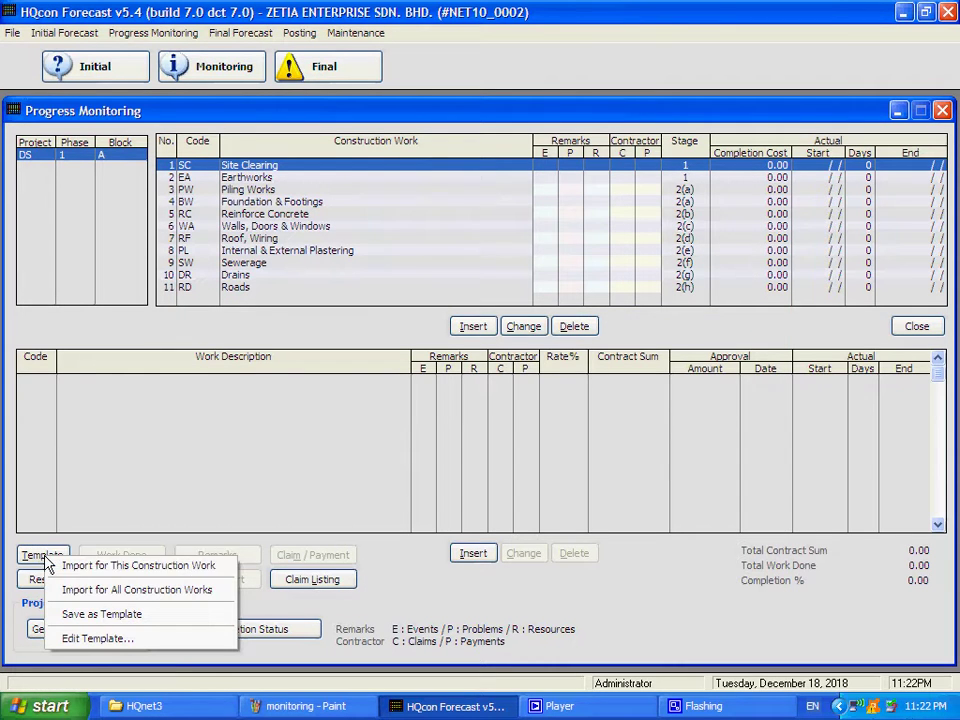
pyautogui.click(96, 567)
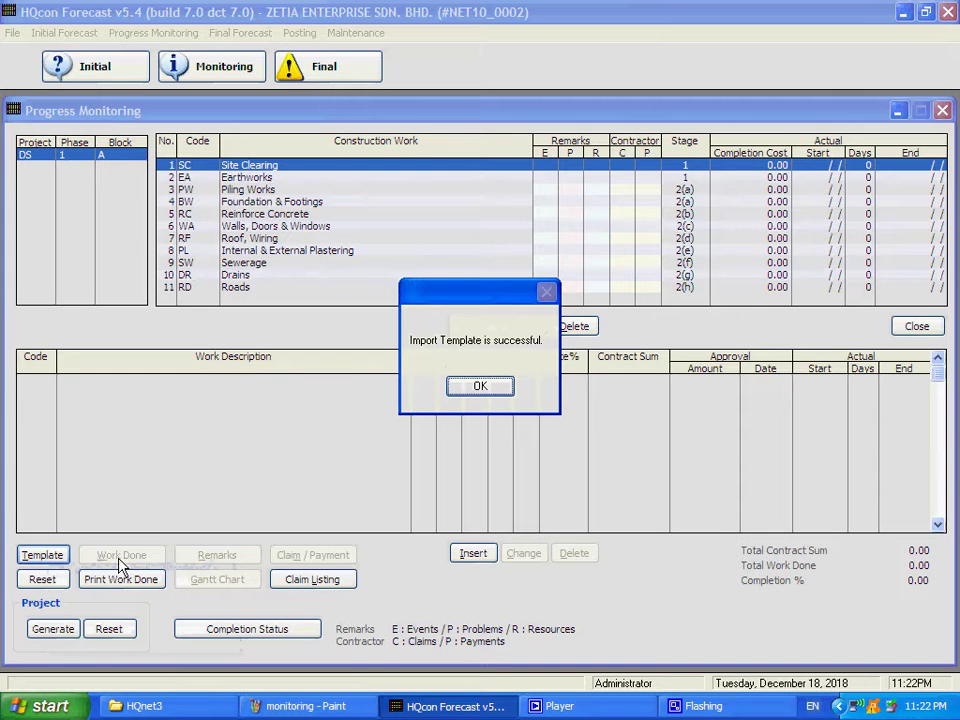
pyautogui.click(480, 387)
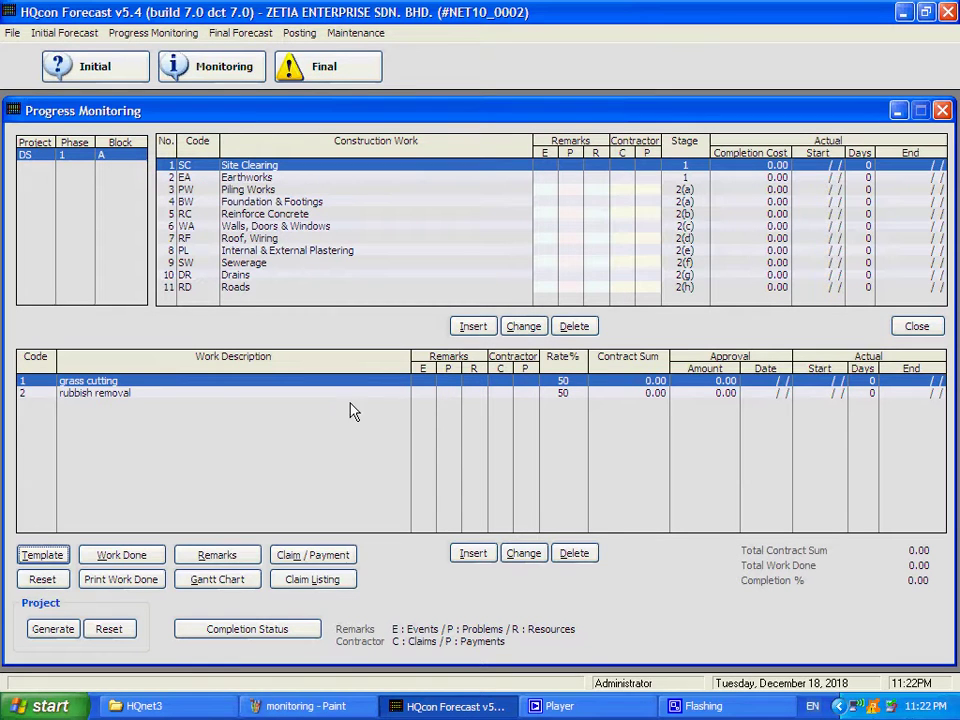
# Step: Import the template work items for the Roads construction work only
pyautogui.click(252, 287)
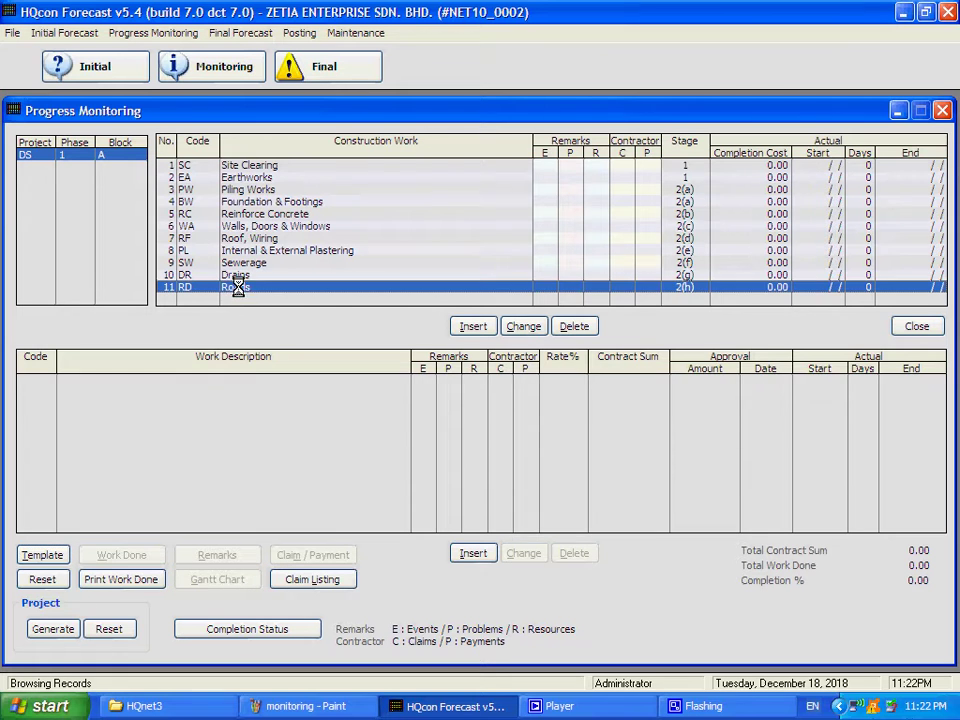
pyautogui.click(42, 556)
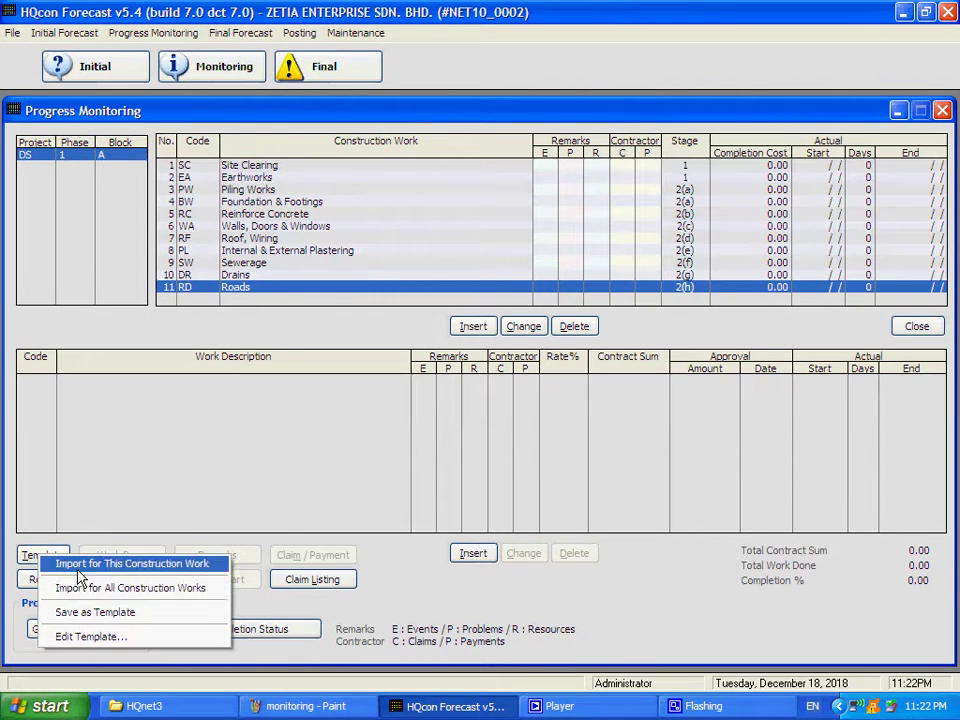
pyautogui.click(87, 564)
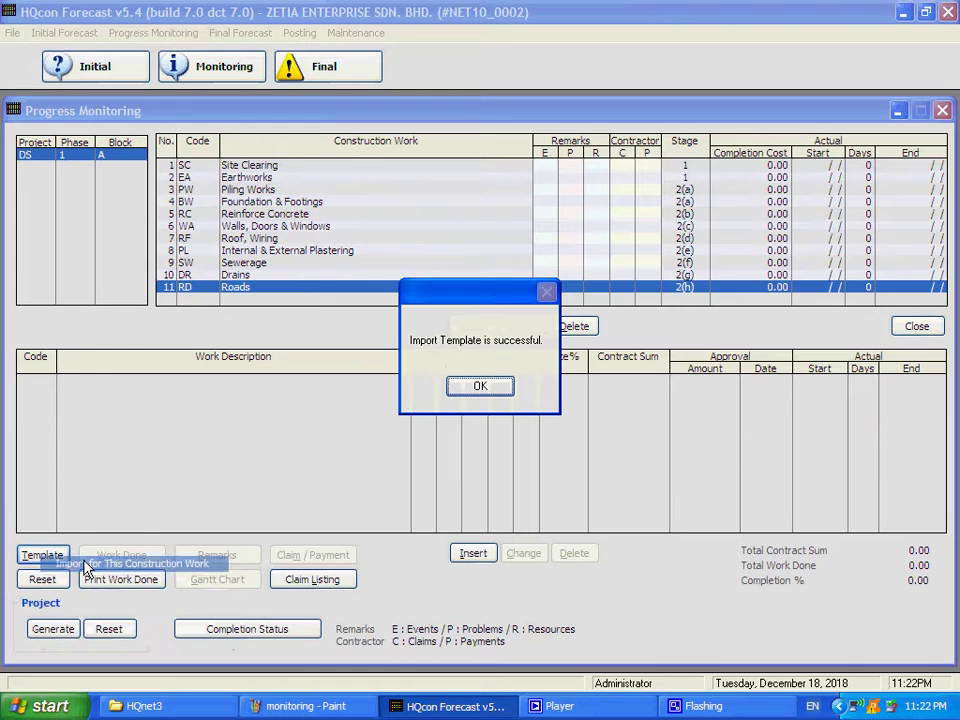
pyautogui.click(481, 386)
pyautogui.click(305, 394)
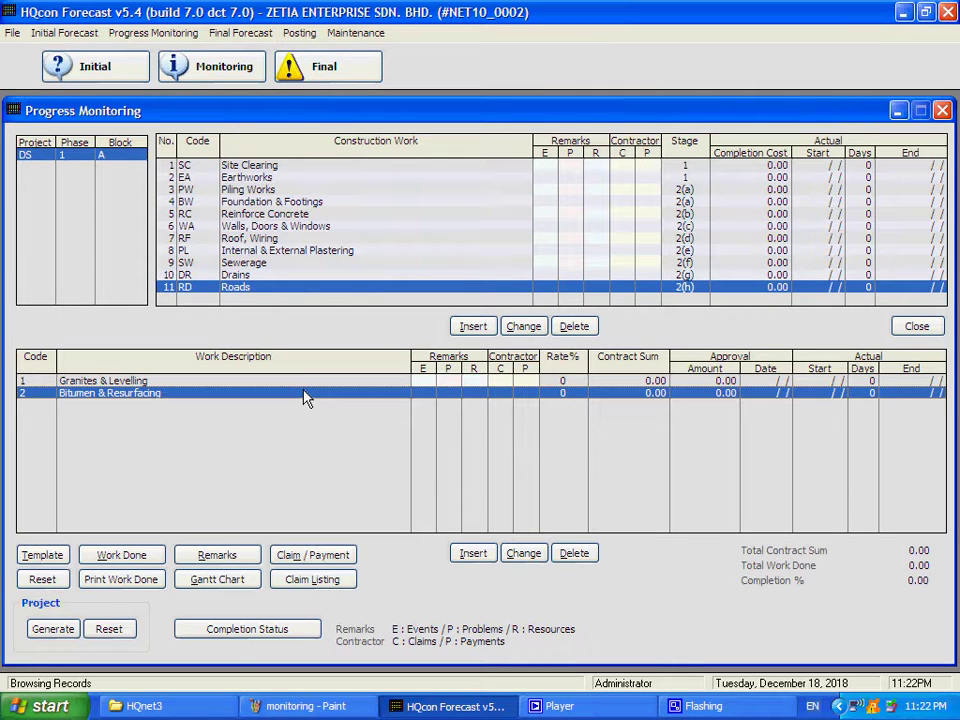
# Step: Import the template work items for all construction works of the block at once
pyautogui.click(258, 263)
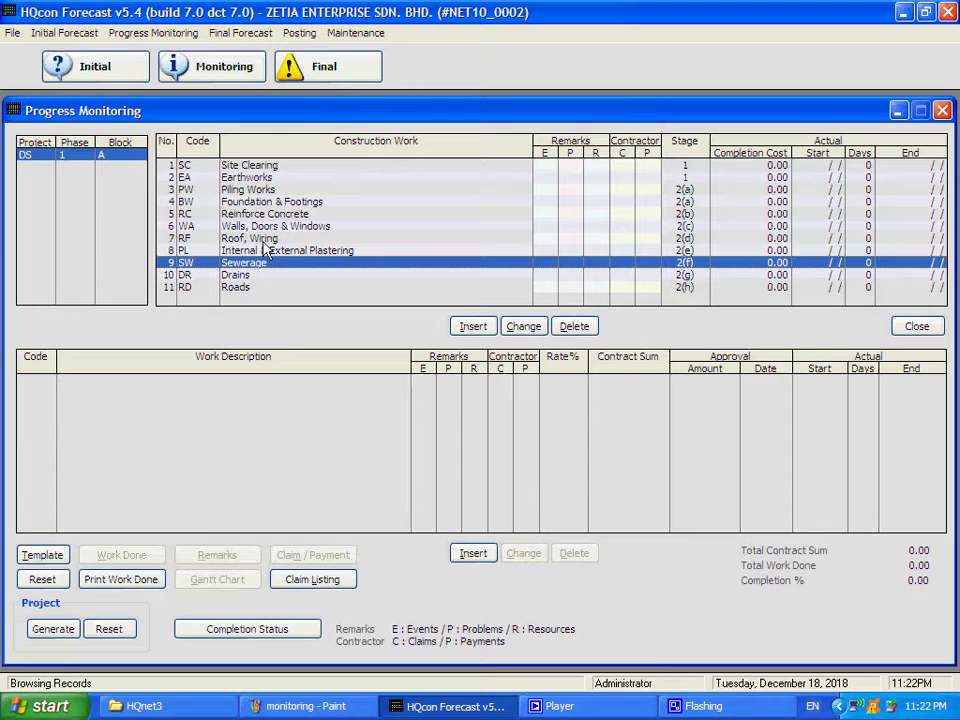
pyautogui.click(201, 189)
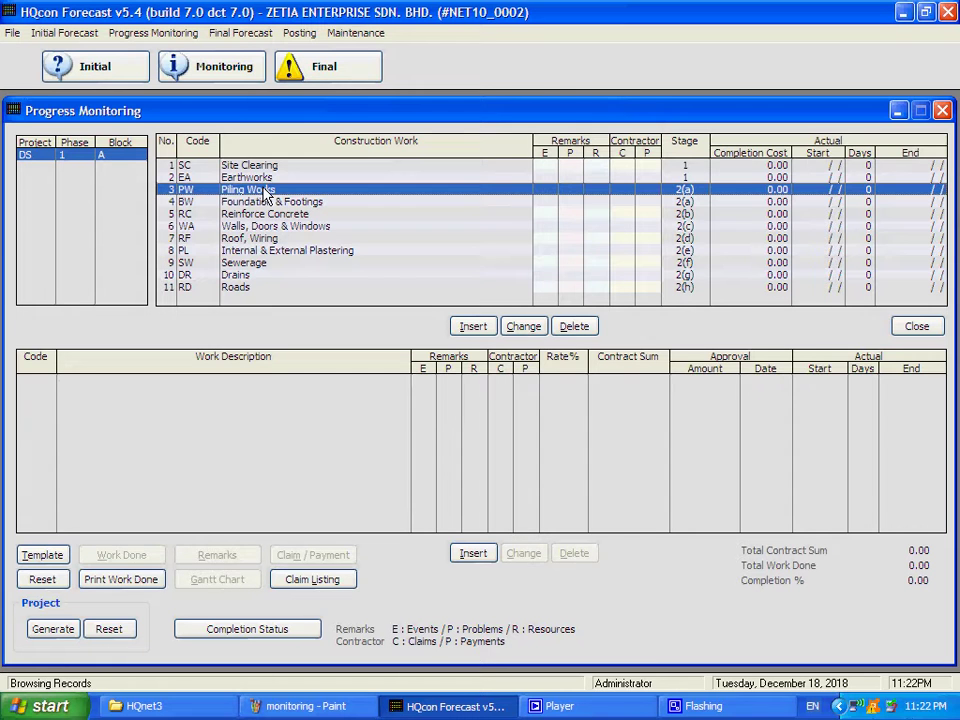
pyautogui.click(36, 555)
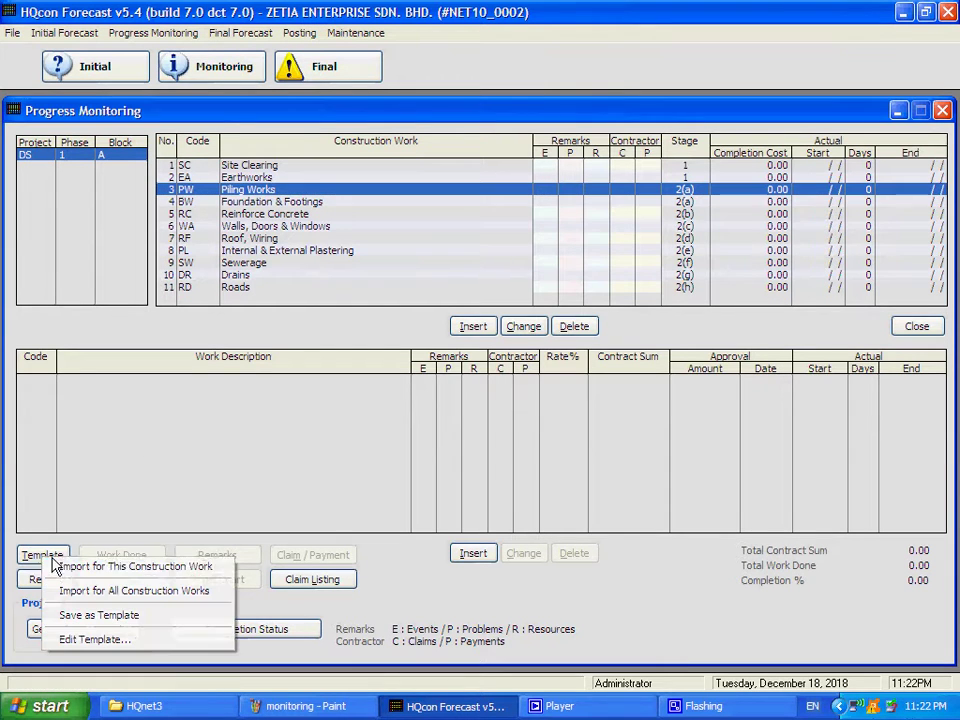
pyautogui.click(111, 590)
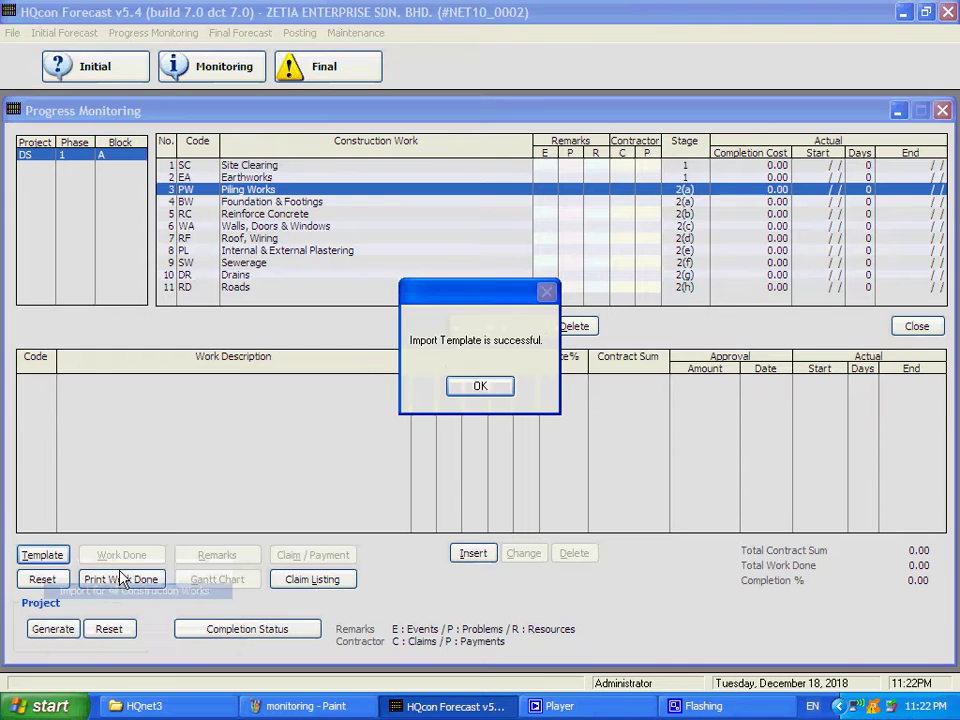
pyautogui.click(480, 388)
# Step: Examine the imported work items under each construction work, from Site Clearing through Roads
pyautogui.click(252, 200)
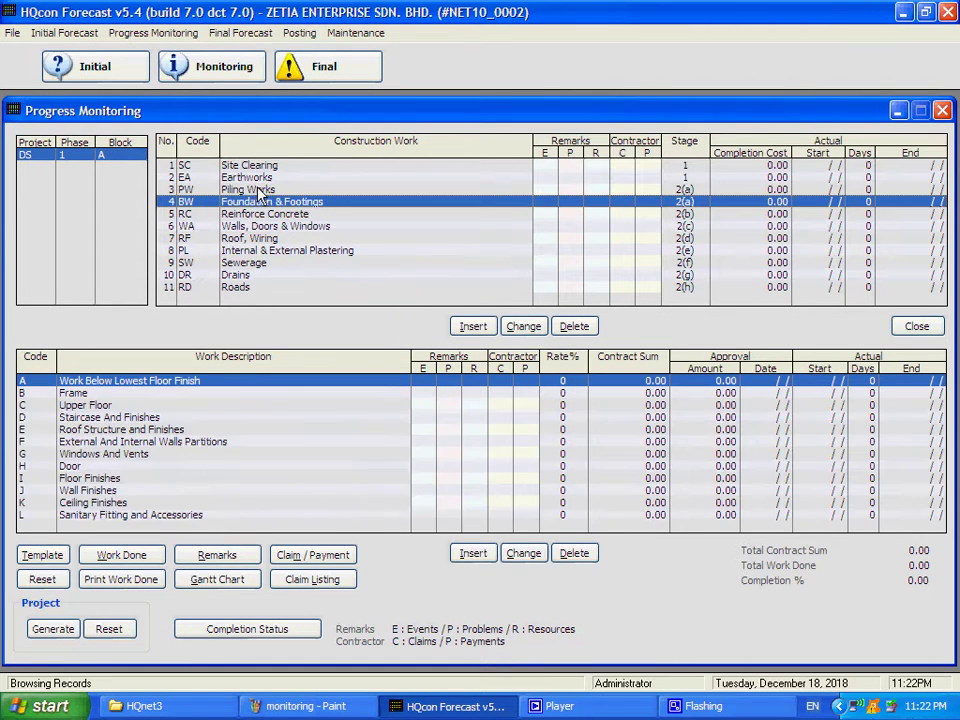
pyautogui.click(260, 192)
pyautogui.click(253, 177)
pyautogui.click(279, 164)
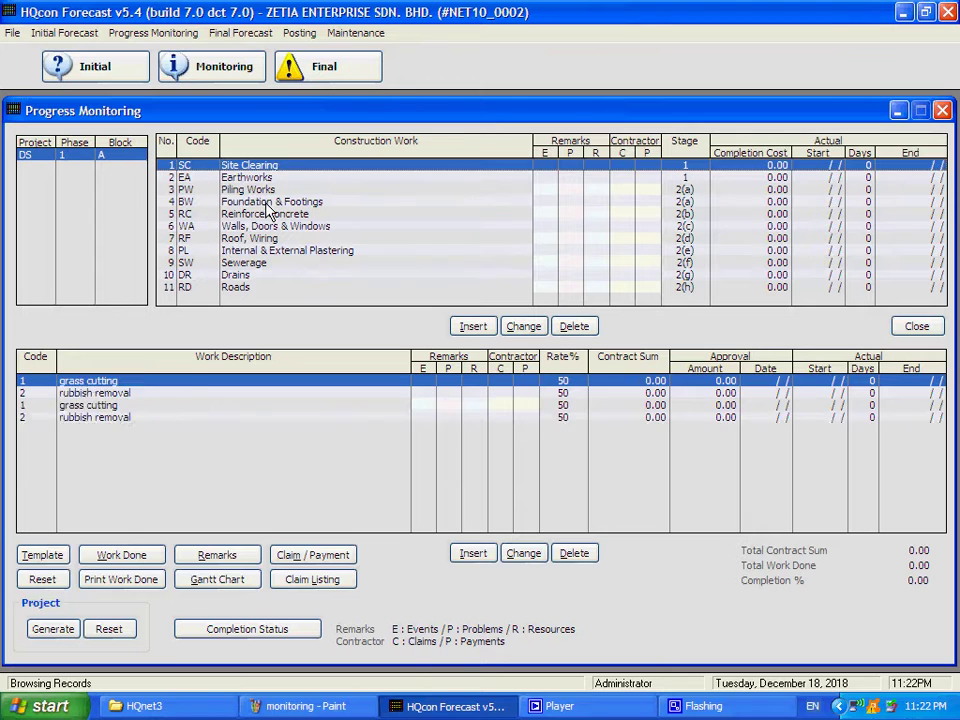
pyautogui.click(267, 202)
pyautogui.click(266, 214)
pyautogui.click(266, 226)
pyautogui.click(265, 249)
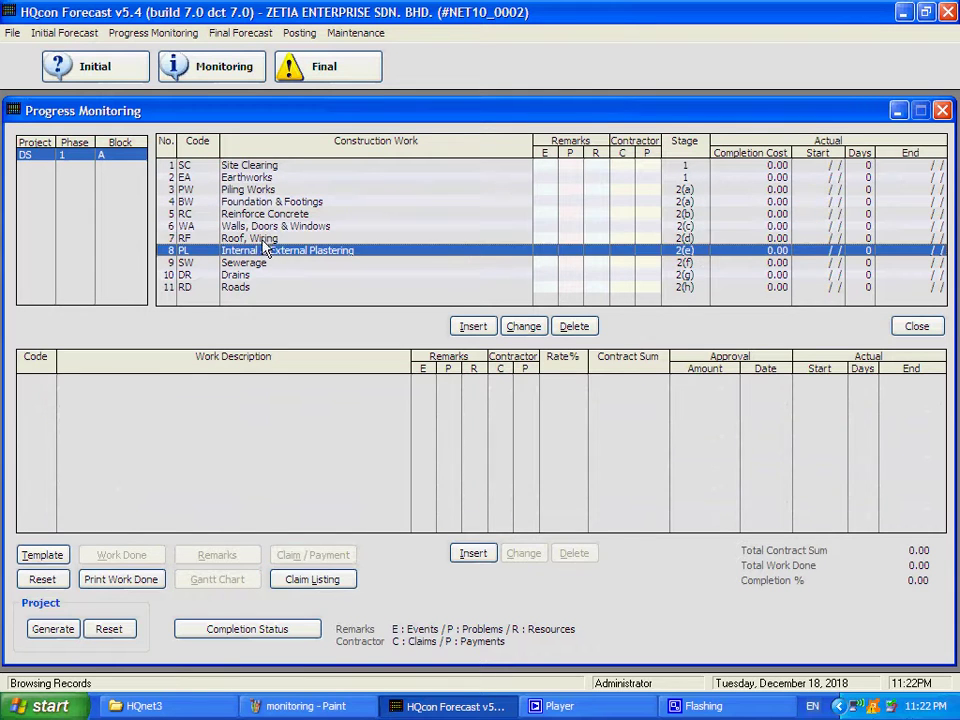
pyautogui.click(264, 238)
pyautogui.click(250, 262)
pyautogui.click(242, 275)
pyautogui.click(240, 287)
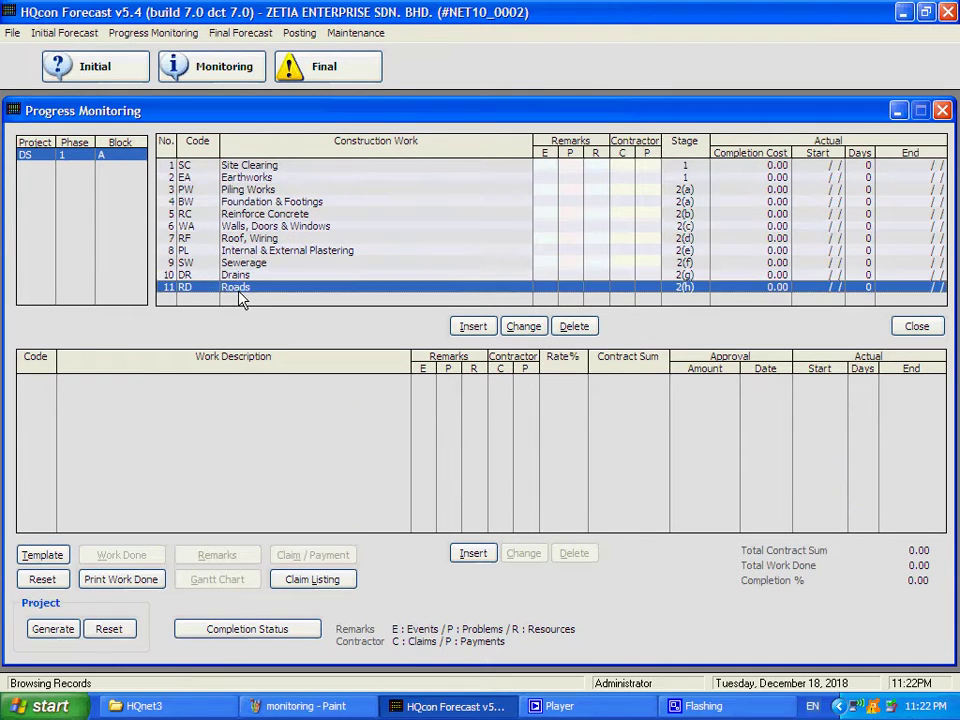
# Step: Start a work done entry for Site Clearing's grass cutting, described as "lalang cutting completed", for lot numbers 1 to 9
pyautogui.click(214, 165)
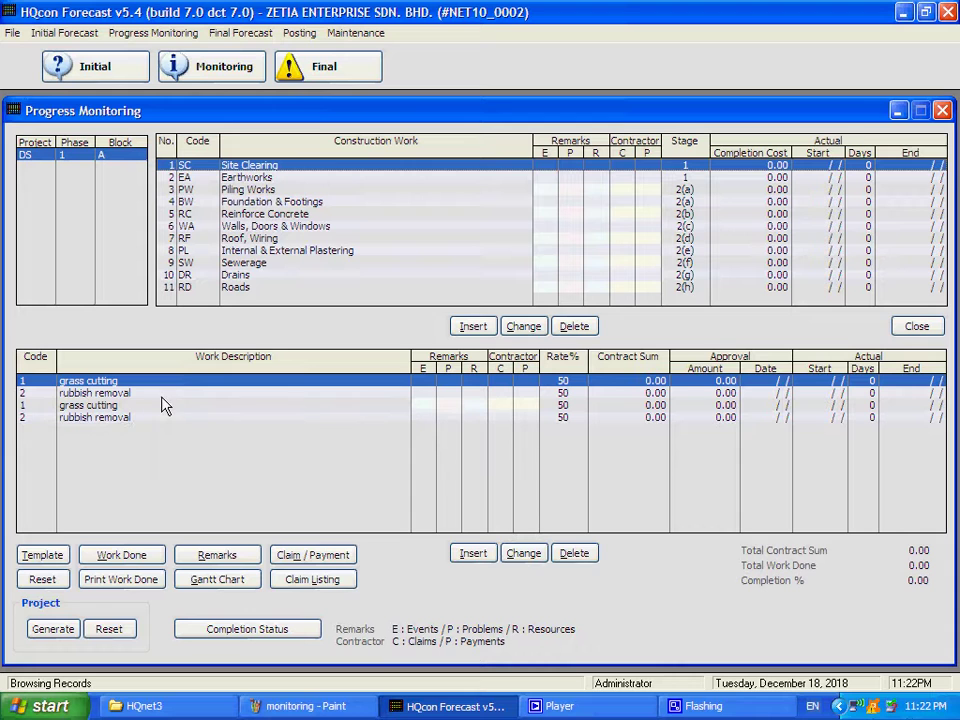
pyautogui.click(118, 556)
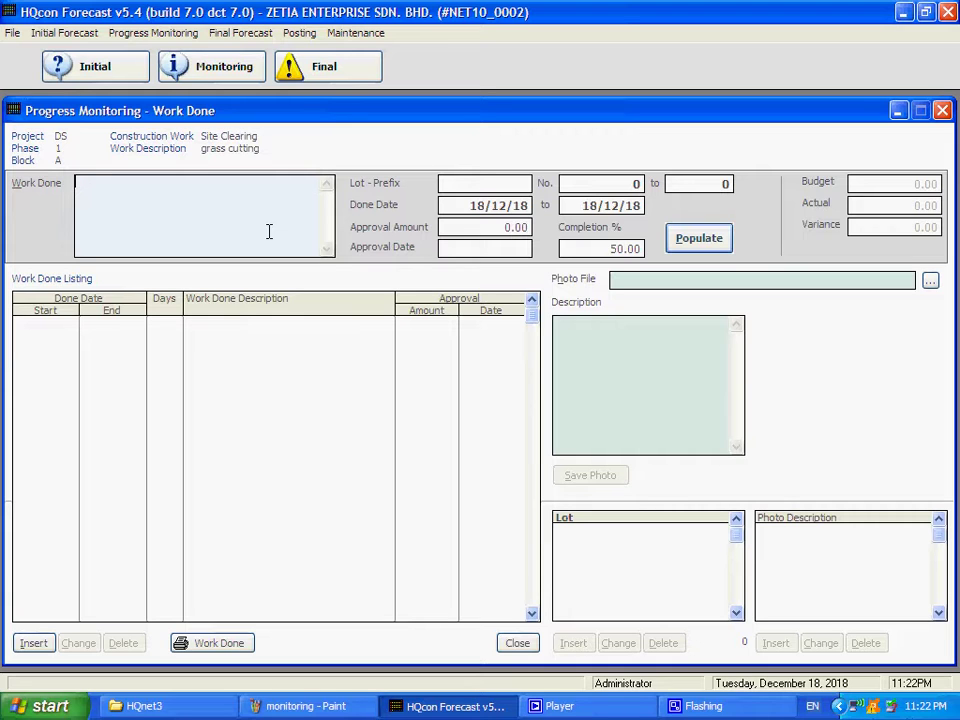
pyautogui.write('lalang cutting completed')
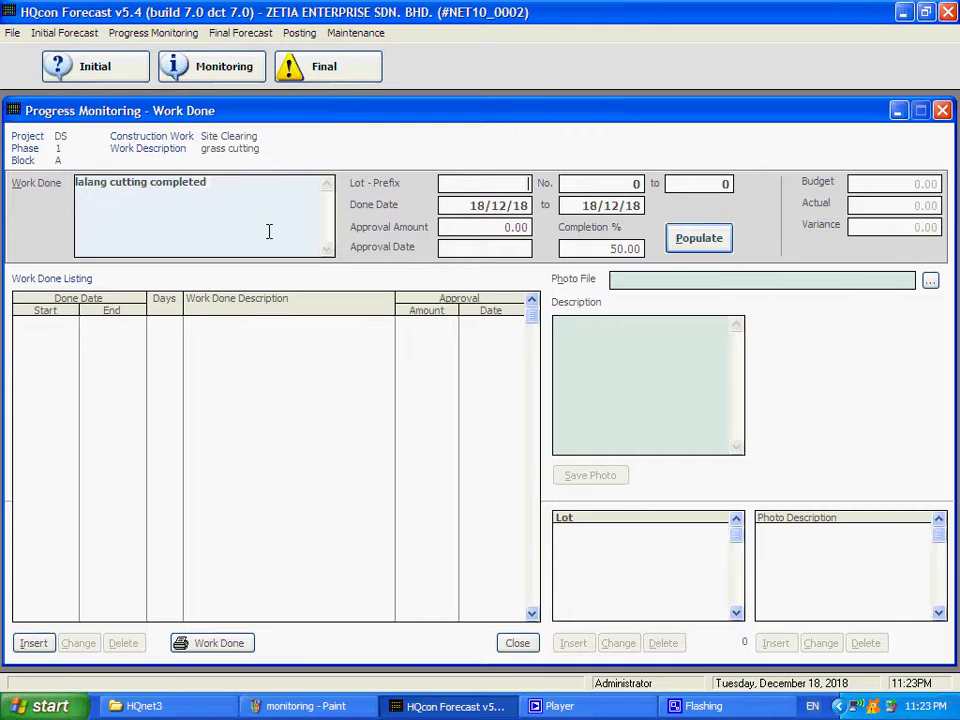
pyautogui.press('Tab')
pyautogui.press('Tab')
pyautogui.write('1')
pyautogui.press('Tab')
pyautogui.write('9')
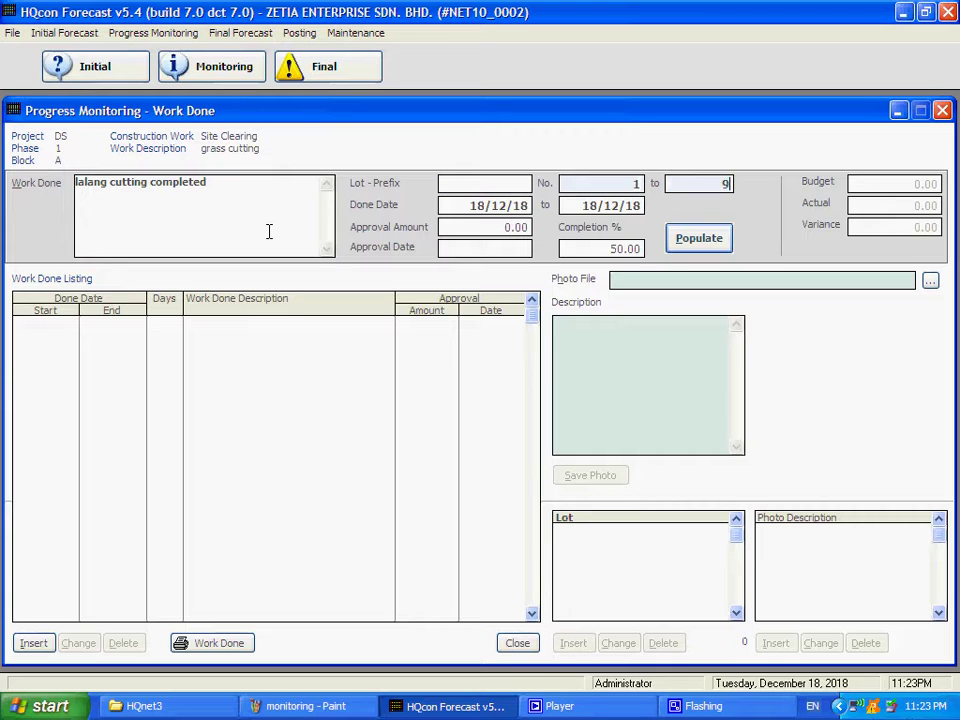
# Step: Set the done date range of the work done entry from 2/01/16 to 5/02/16
pyautogui.press('Tab')
pyautogui.write('2/1/156')
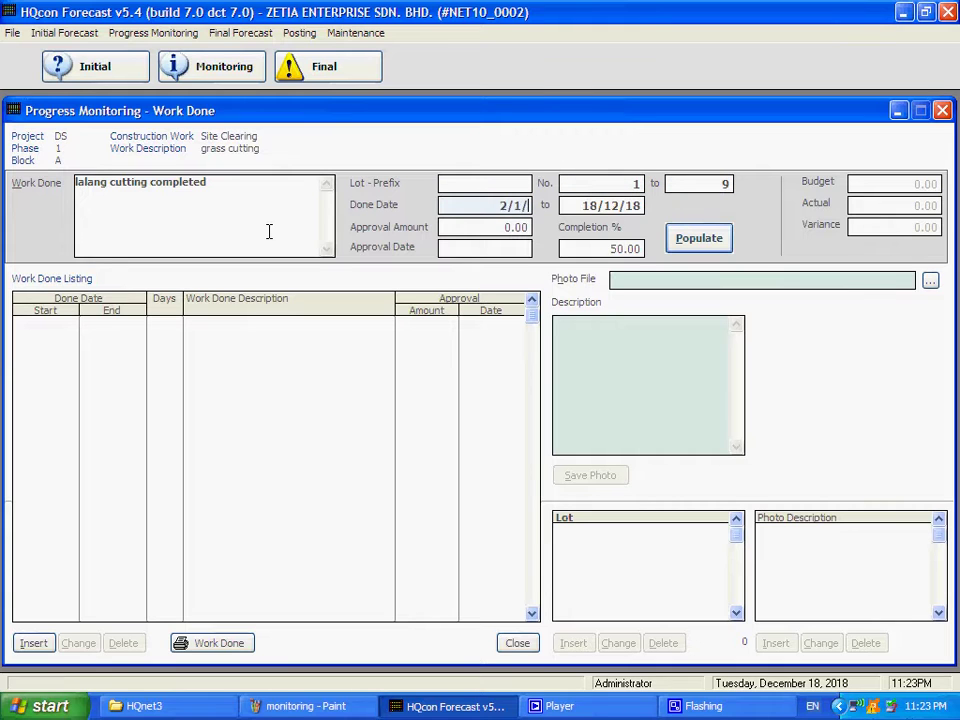
pyautogui.press('BackSpace')
pyautogui.press('BackSpace')
pyautogui.write('6')
pyautogui.press('Tab')
pyautogui.write('5')
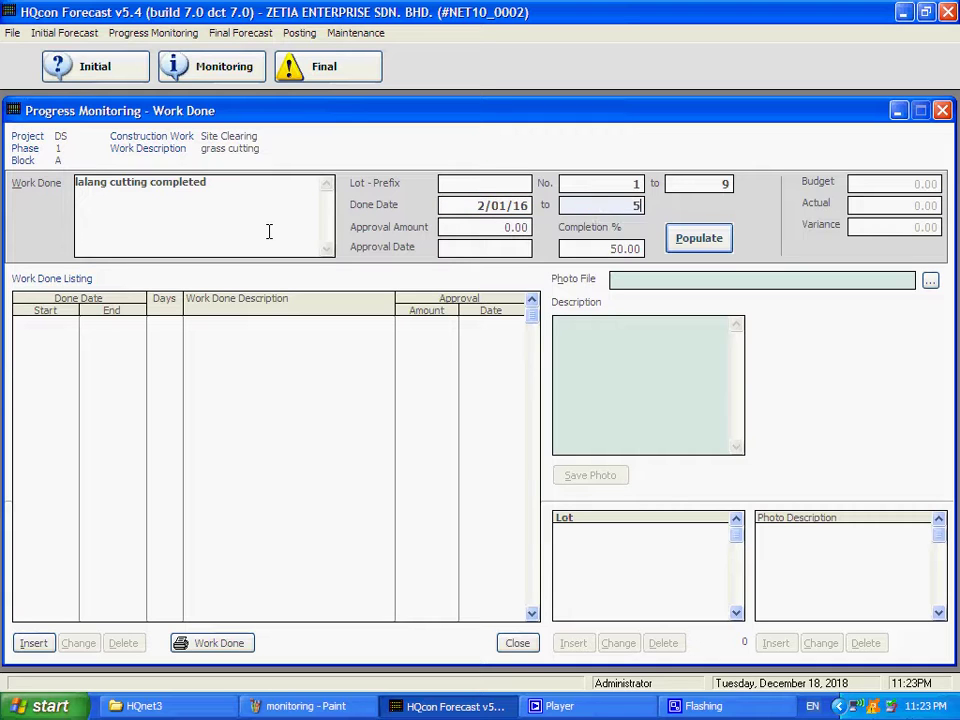
pyautogui.write('/02/16')
pyautogui.press('Tab')
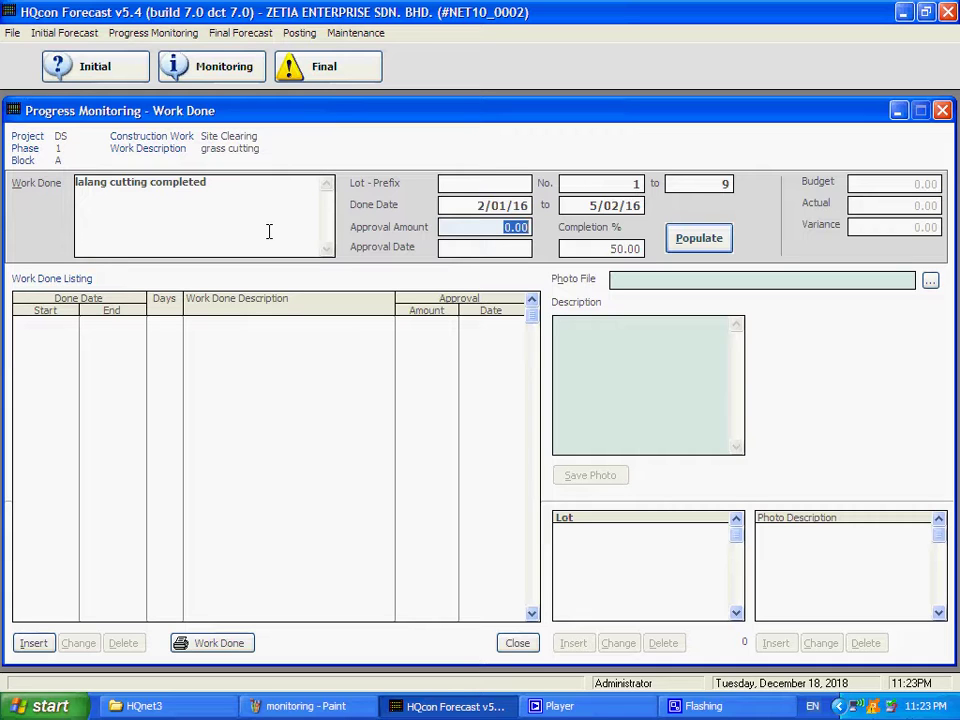
# Step: Set the approval amount to 5,000.00, the completion to 100% and the approval date to 5/02/2016
pyautogui.write('5000')
pyautogui.press('Tab')
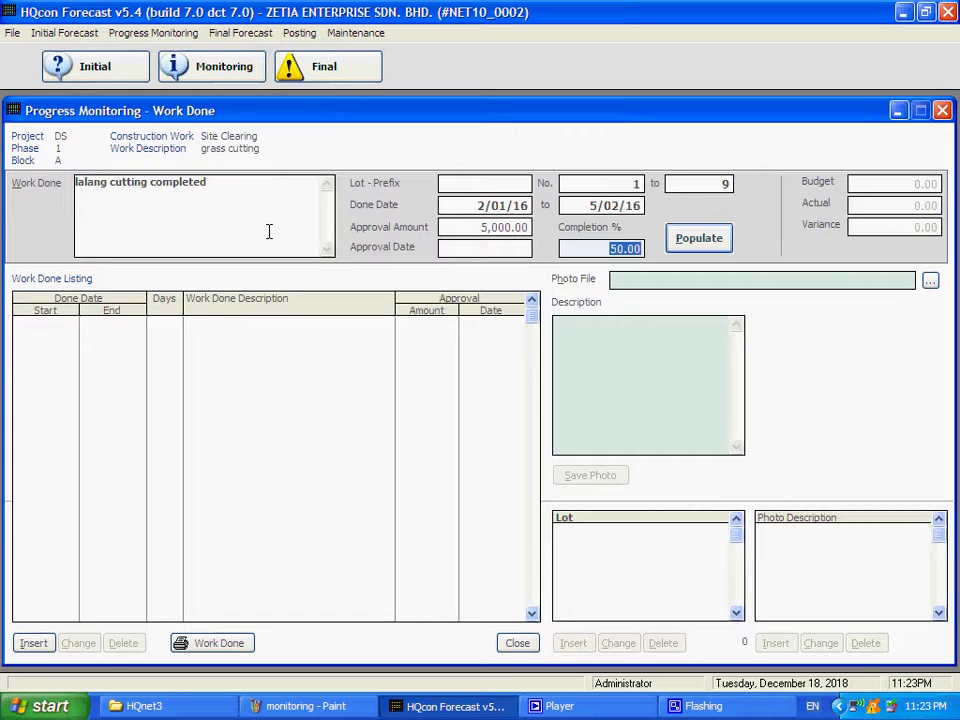
pyautogui.write('100')
pyautogui.press('Tab')
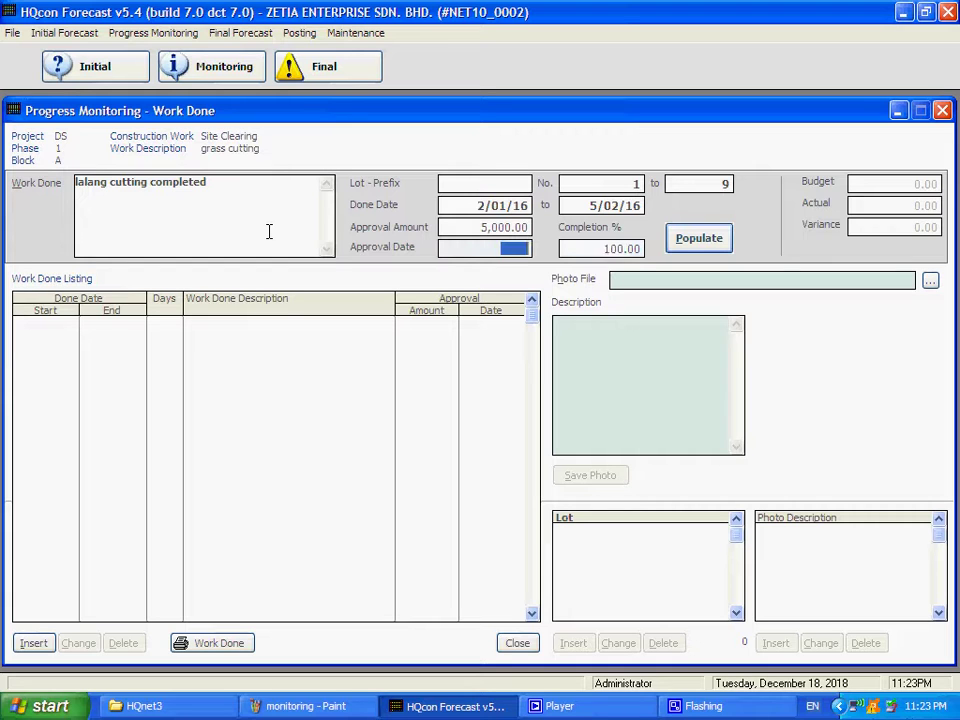
pyautogui.write('5/2/16')
pyautogui.press('Tab')
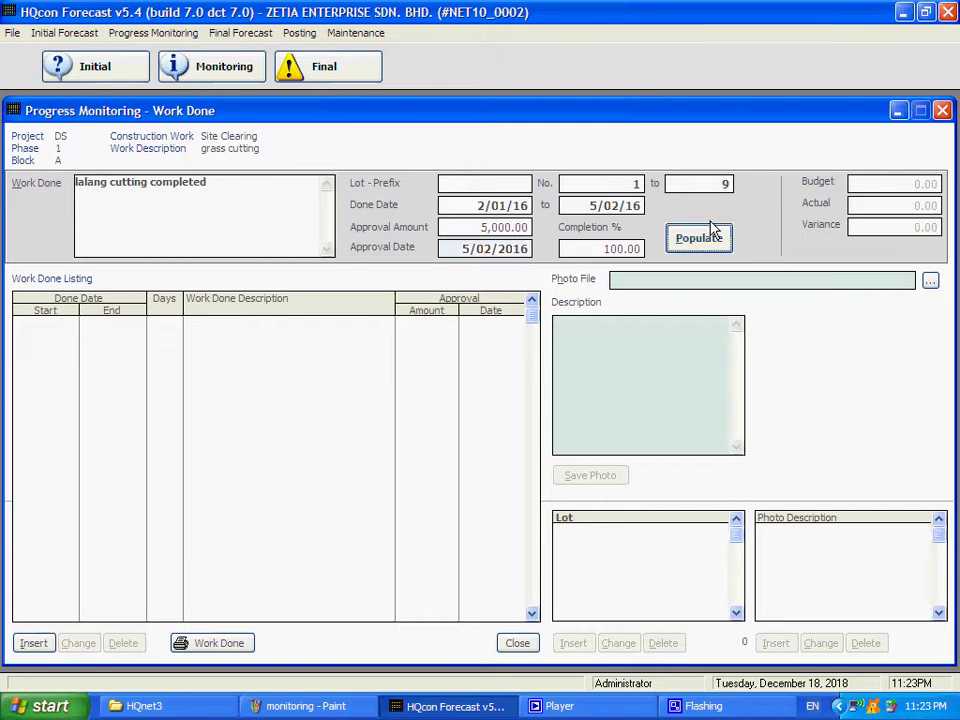
# Step: Attach the photo DSC_0044 from the My Pictures folder to the grass cutting work done entry
pyautogui.click(930, 281)
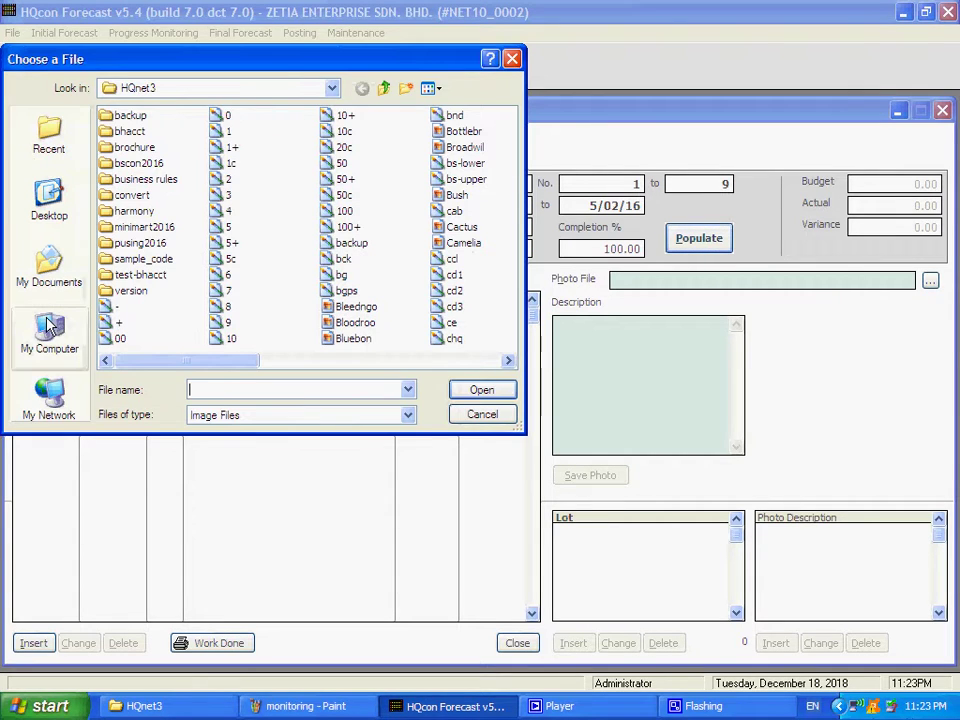
pyautogui.click(58, 272)
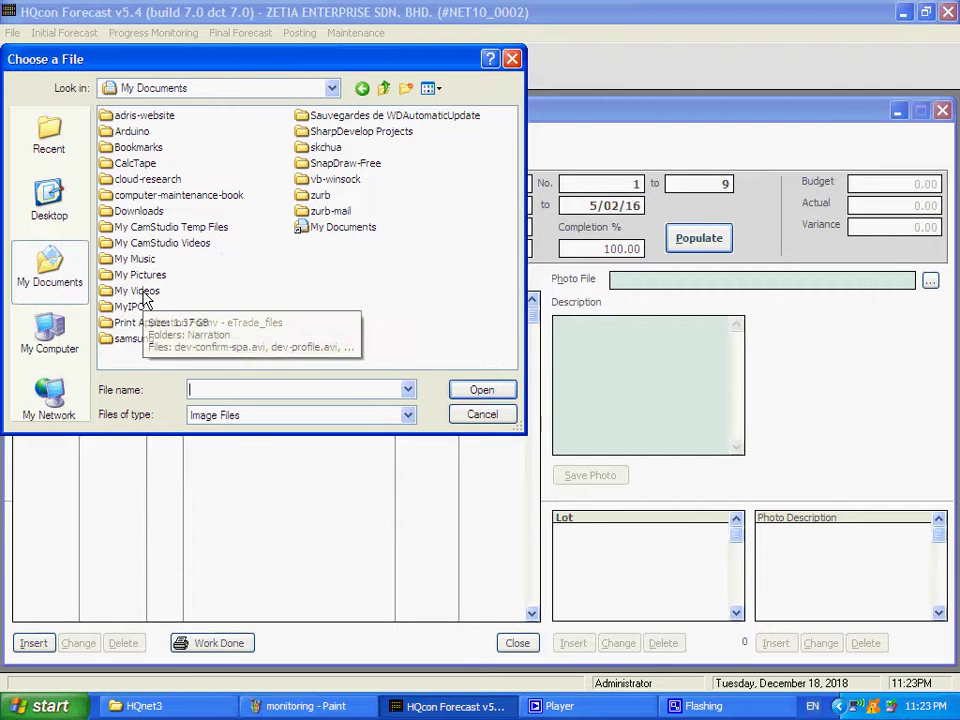
pyautogui.doubleClick(140, 274)
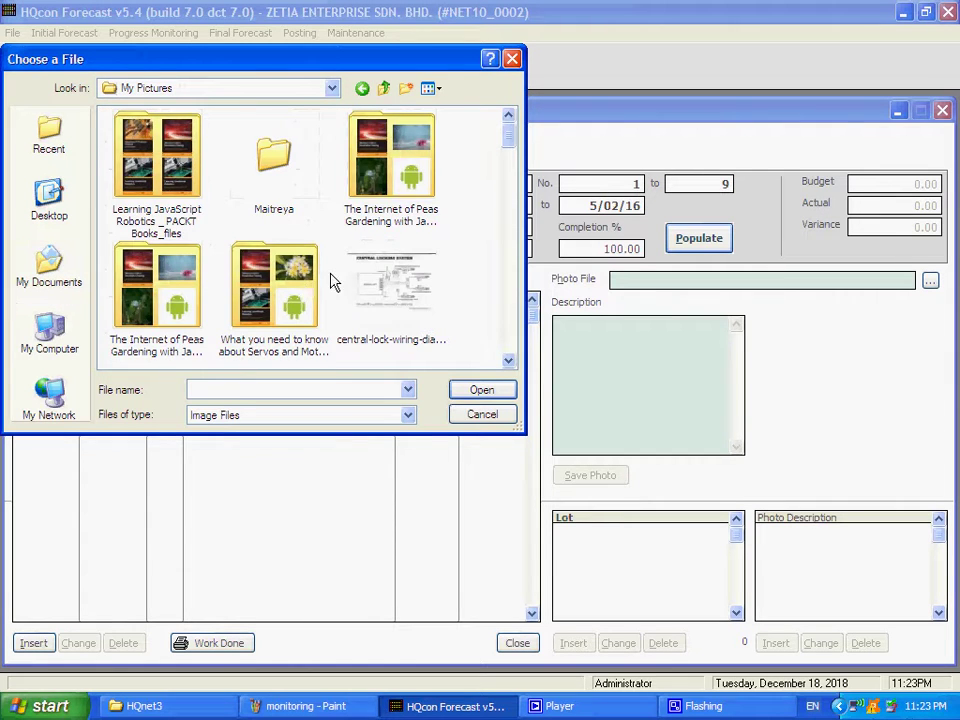
pyautogui.scroll(-5, 335, 283)
pyautogui.click(391, 168)
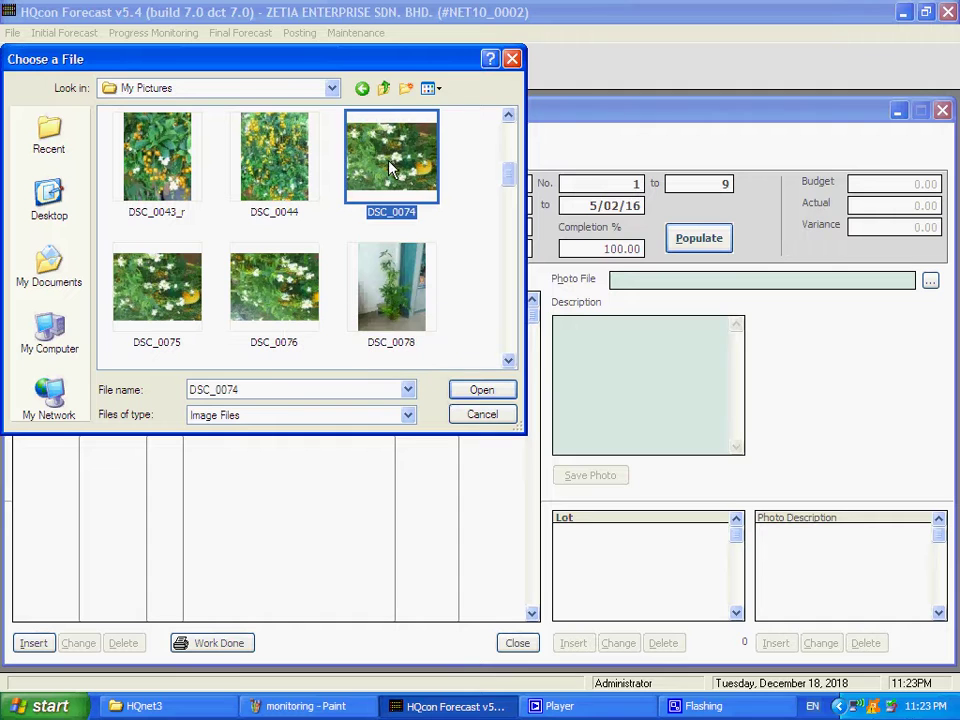
pyautogui.click(274, 158)
pyautogui.click(502, 392)
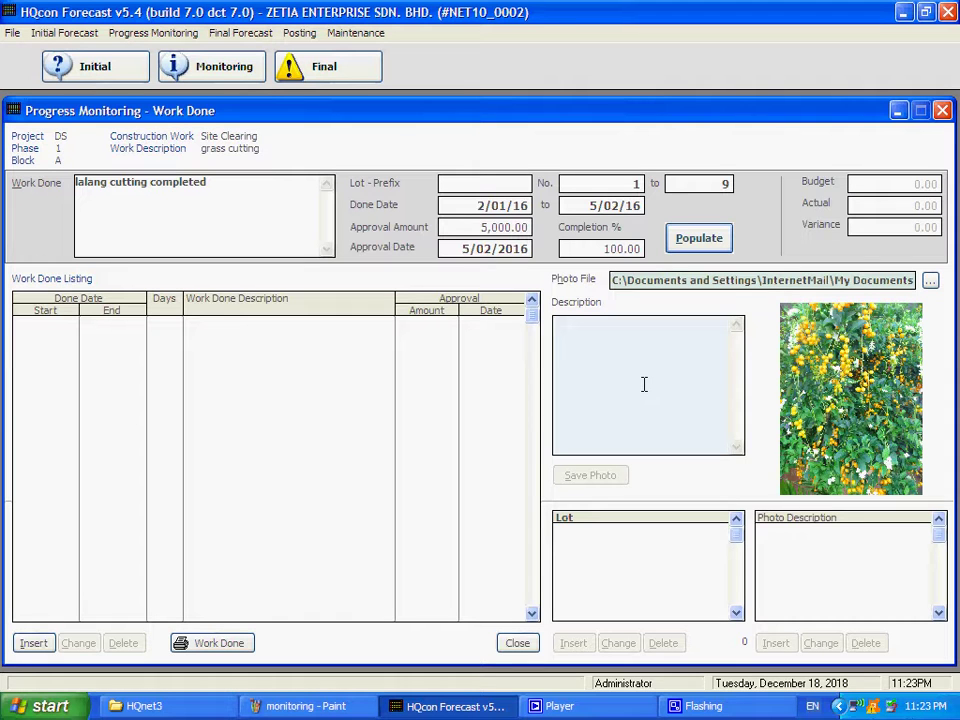
# Step: Describe the photo as "picture showing lalang before being cut down" and populate the grass cutting entry, accepting the fixed approval date
pyautogui.write('picture showing la')
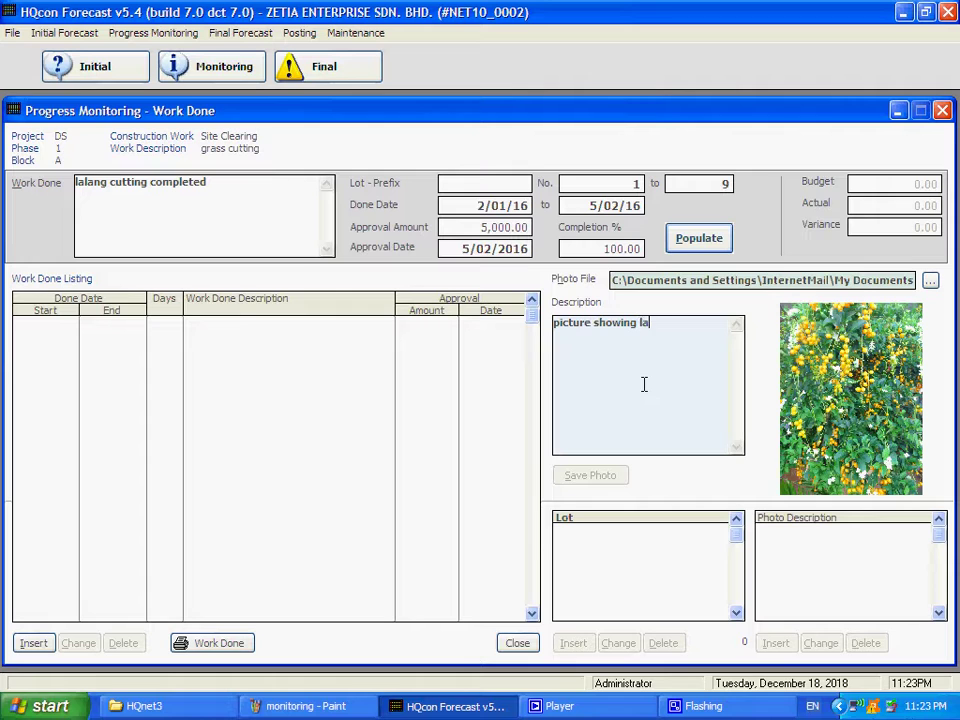
pyautogui.write('lang before being cut ')
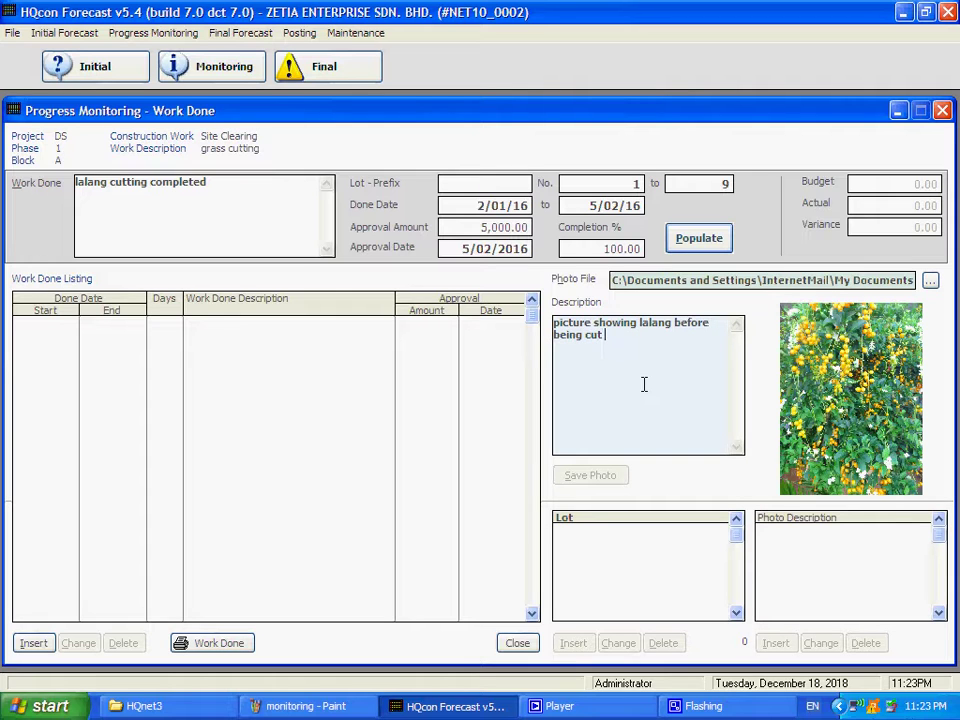
pyautogui.write('down')
pyautogui.click(632, 555)
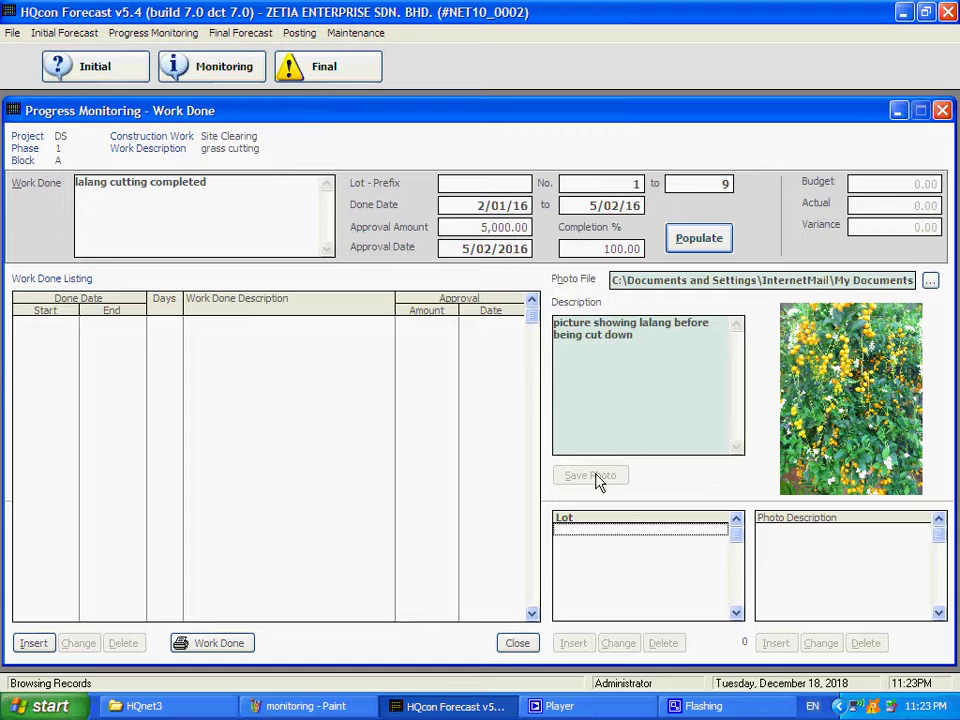
pyautogui.click(700, 240)
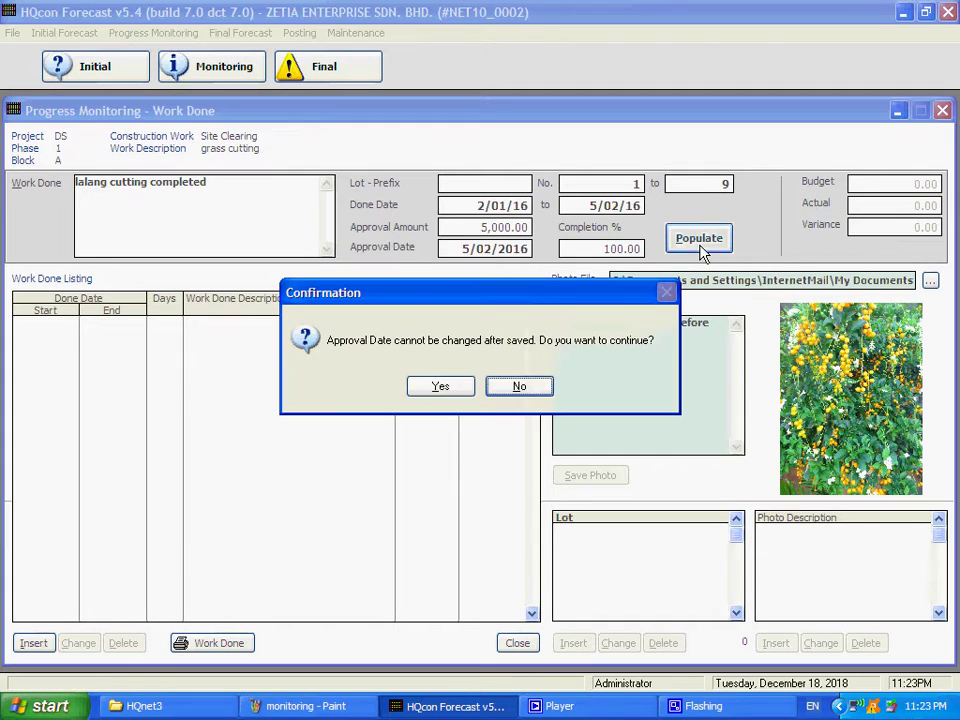
pyautogui.click(441, 387)
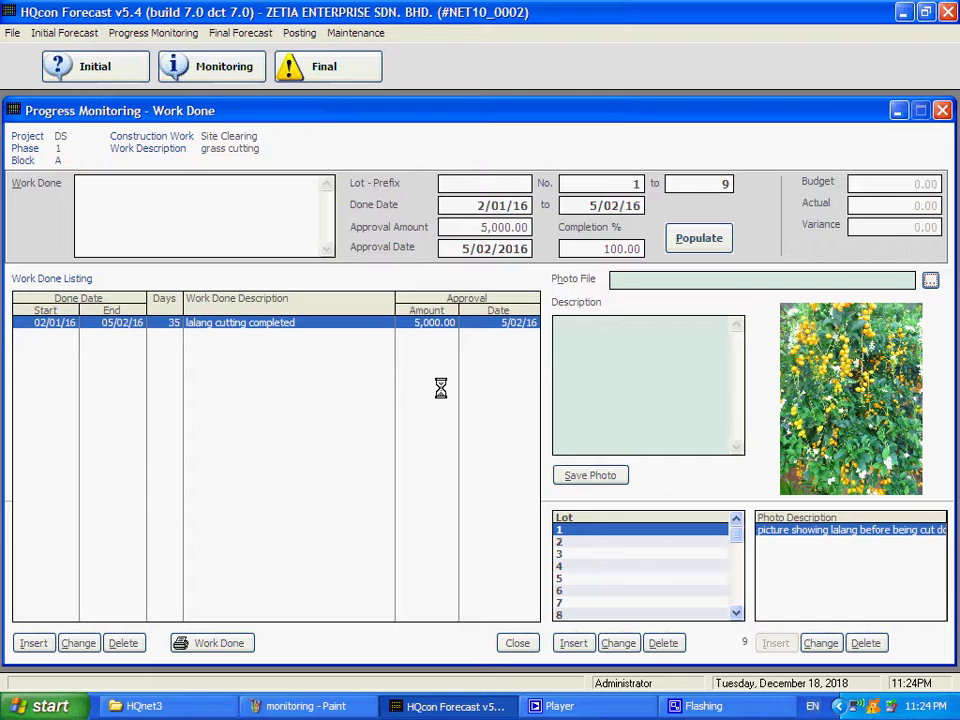
# Step: Preview the List of Work Done report for grass cutting, and return to the progress monitoring overview
pyautogui.click(226, 645)
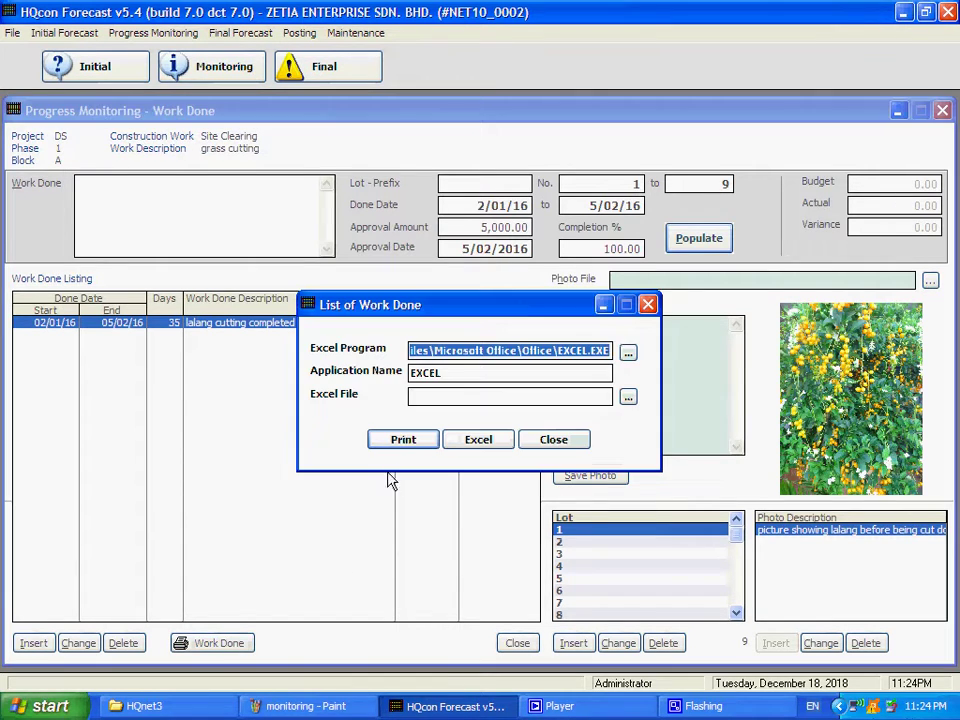
pyautogui.click(412, 448)
pyautogui.click(377, 433)
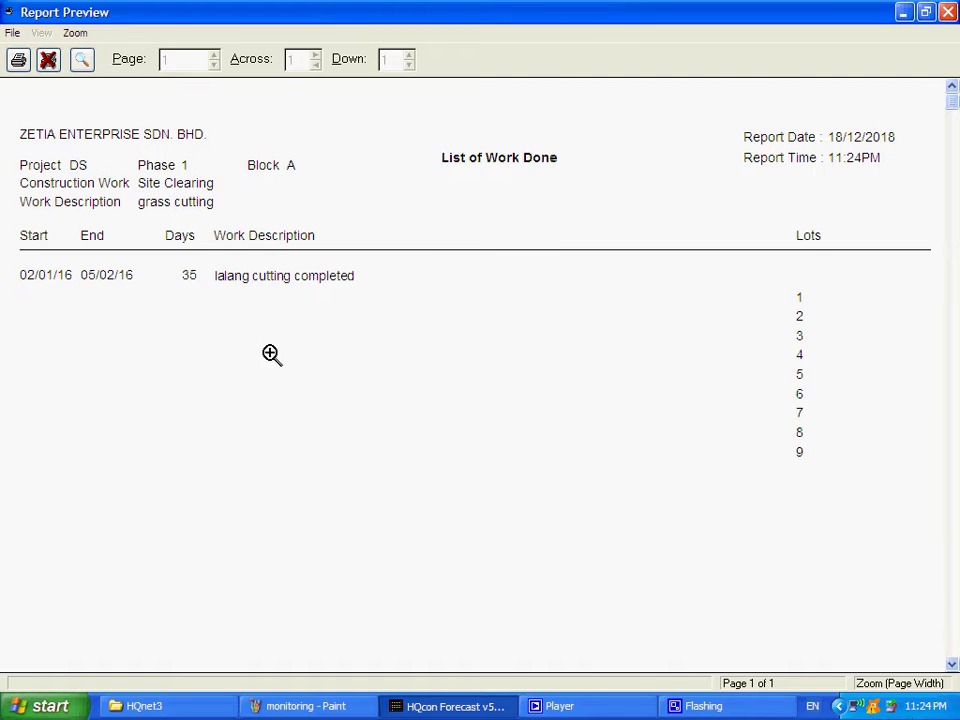
pyautogui.press('Escape')
pyautogui.click(572, 442)
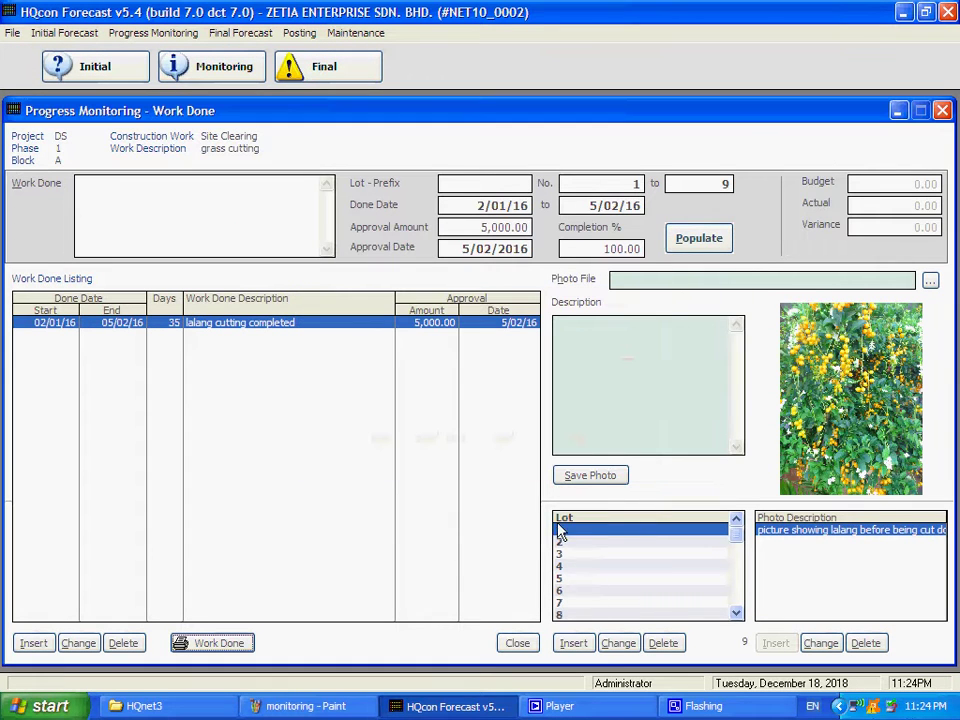
pyautogui.click(518, 645)
# Step: Start a work done entry for Site Clearing's first rubbish removal item, described as "rubbish all removed", for lot numbers 1 to 9
pyautogui.click(158, 395)
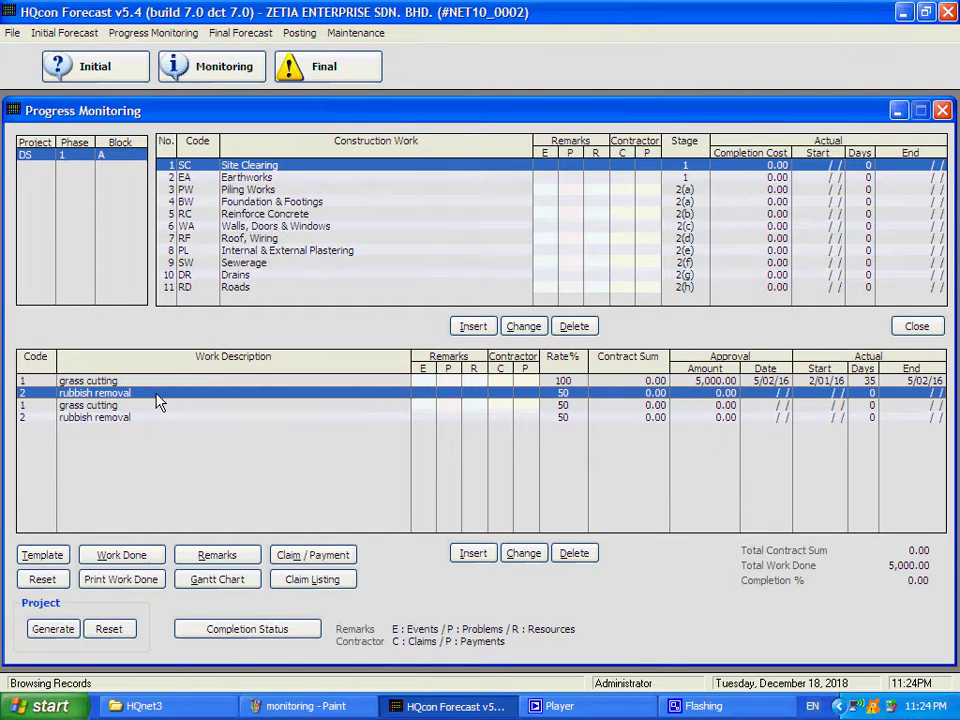
pyautogui.click(121, 555)
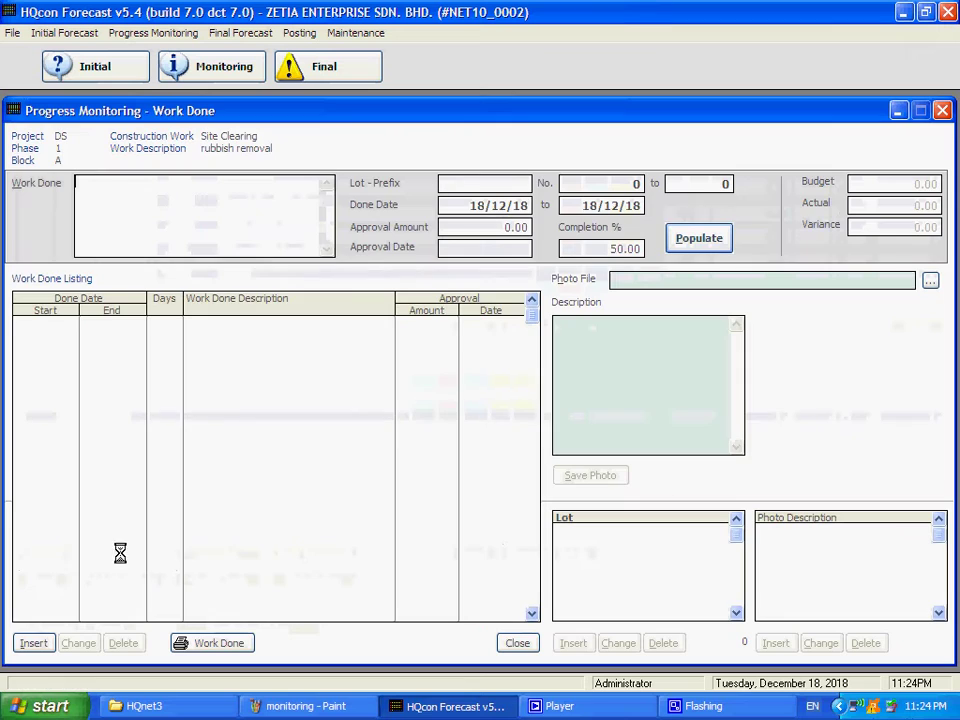
pyautogui.write('r')
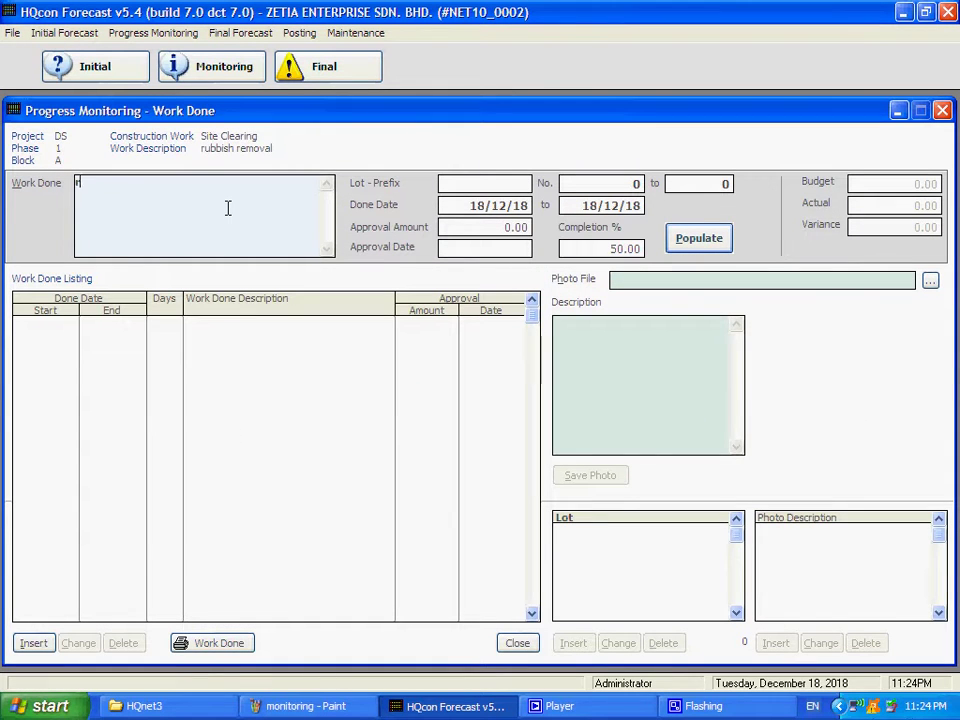
pyautogui.write('ubbish all remov')
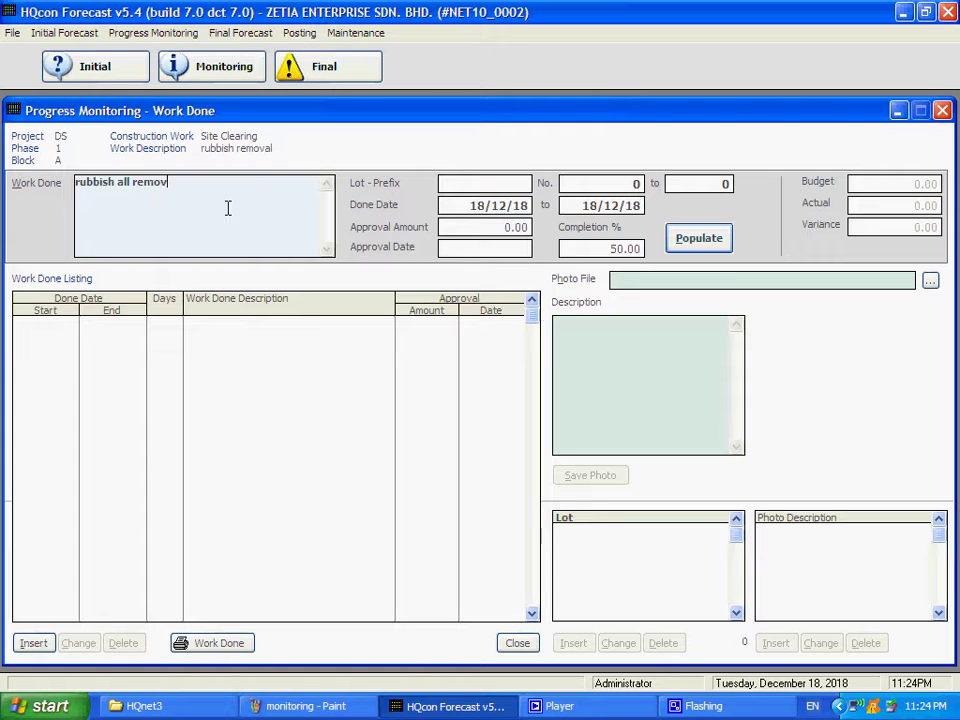
pyautogui.write('ed')
pyautogui.press('Tab')
pyautogui.write('1')
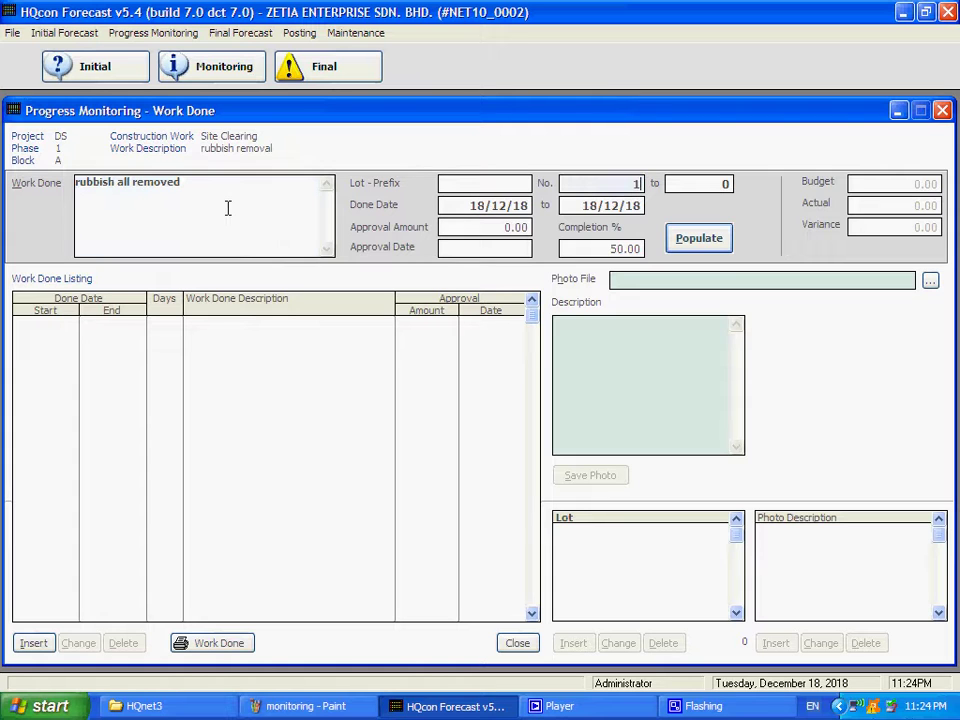
pyautogui.press('Tab')
pyautogui.write('9')
pyautogui.press('Tab')
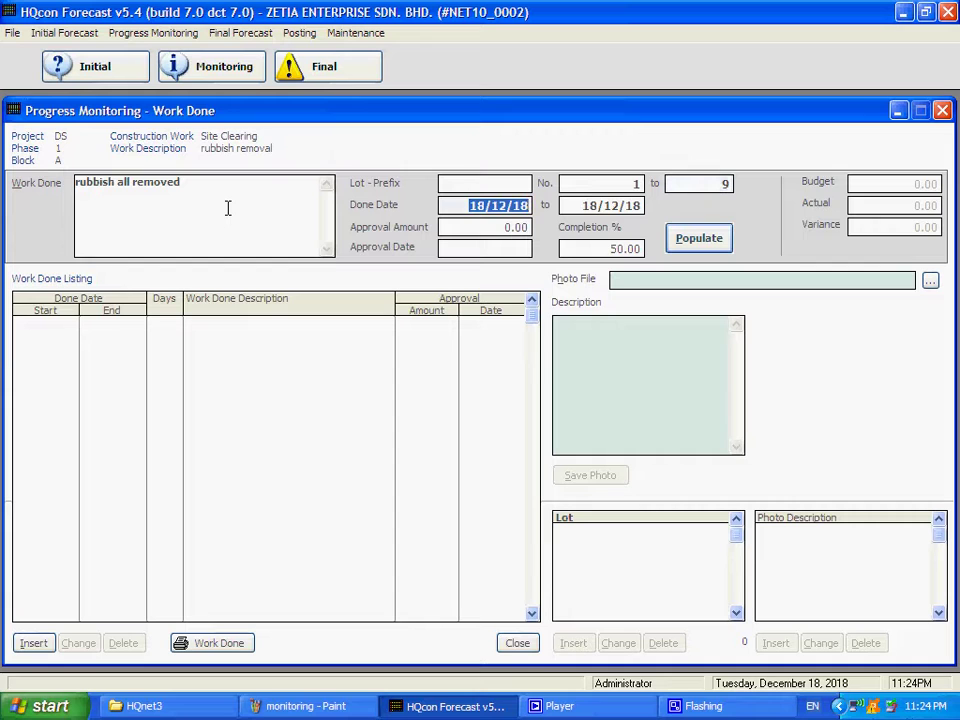
# Step: Set both the start and end done dates of the rubbish removal entry to 6/02/16
pyautogui.write('6/2/16')
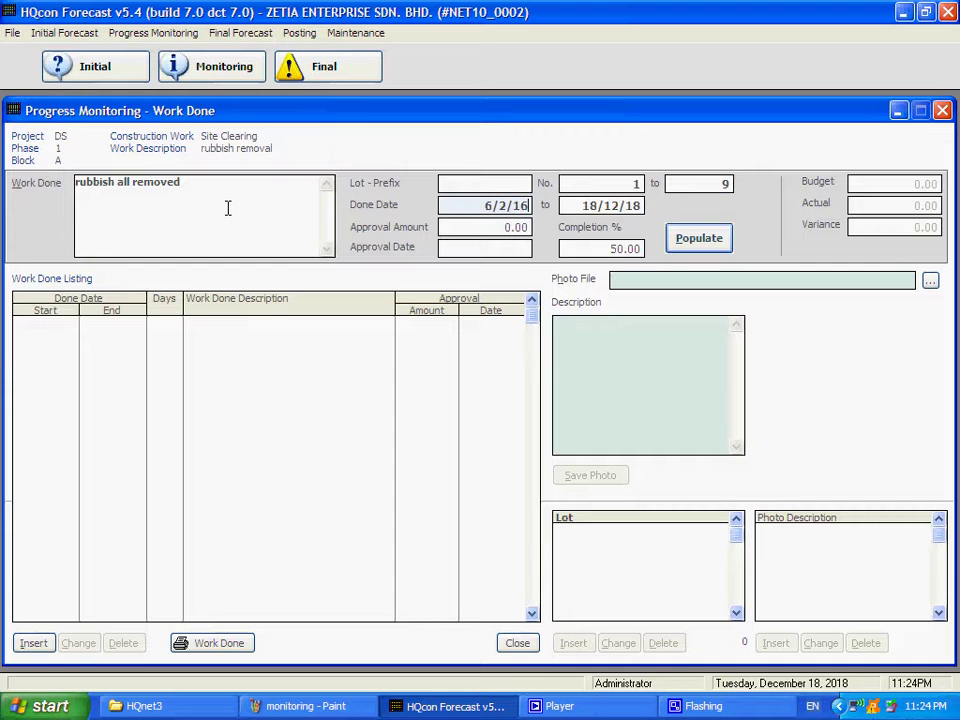
pyautogui.press('Tab')
pyautogui.write('6/')
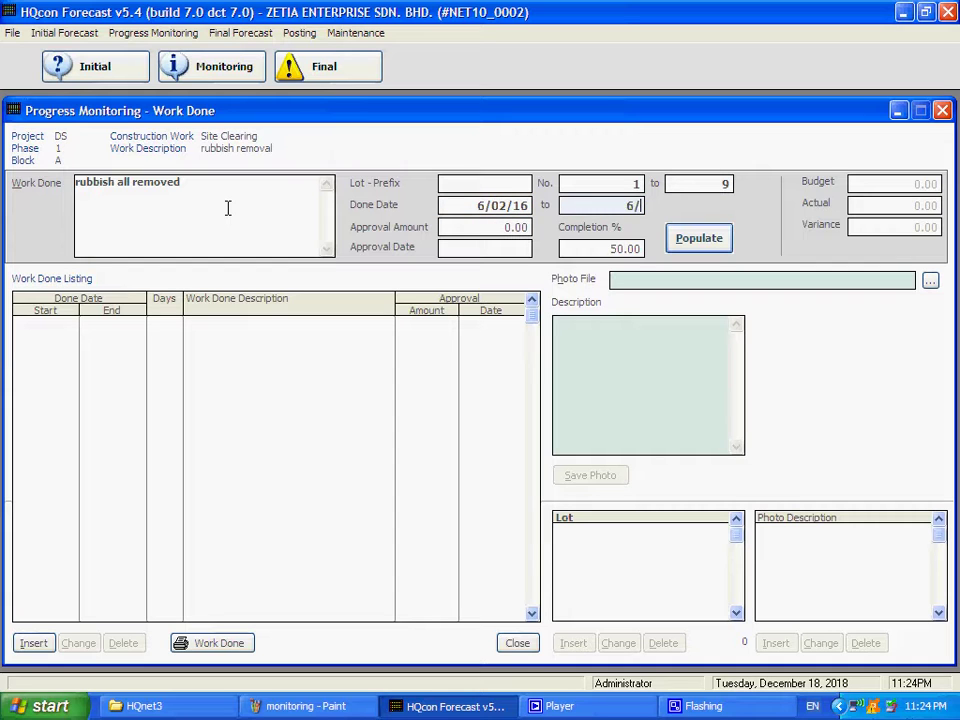
pyautogui.write('02/16')
pyautogui.press('Tab')
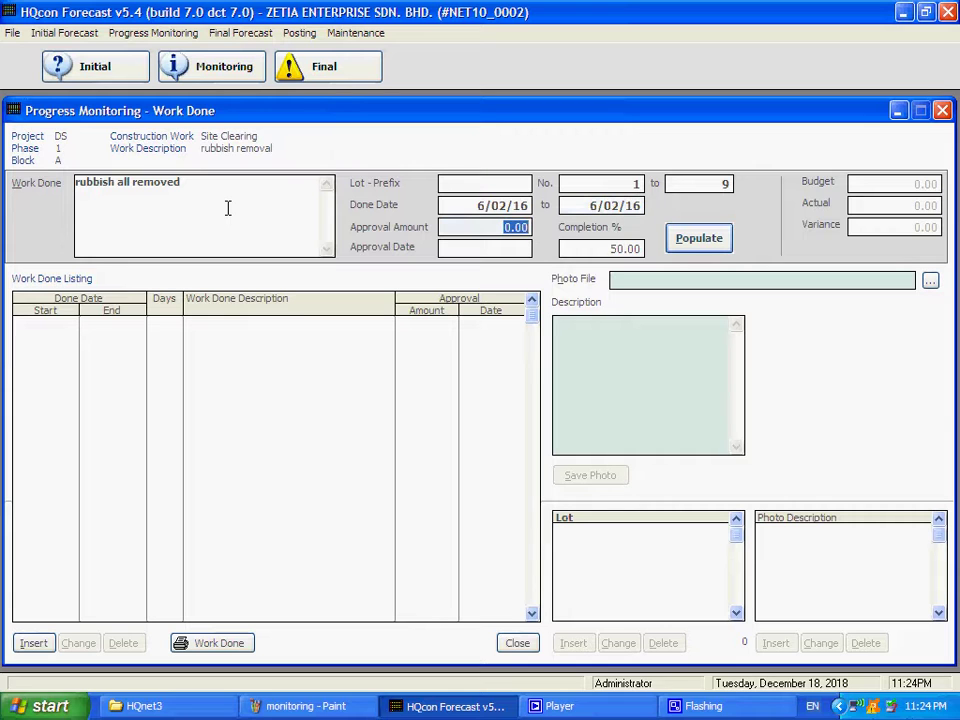
# Step: Set the rubbish removal approval amount to 3,000.00, the completion to 100% and the approval date to 7/02/2016
pyautogui.write('3,000')
pyautogui.press('Tab')
pyautogui.write('100')
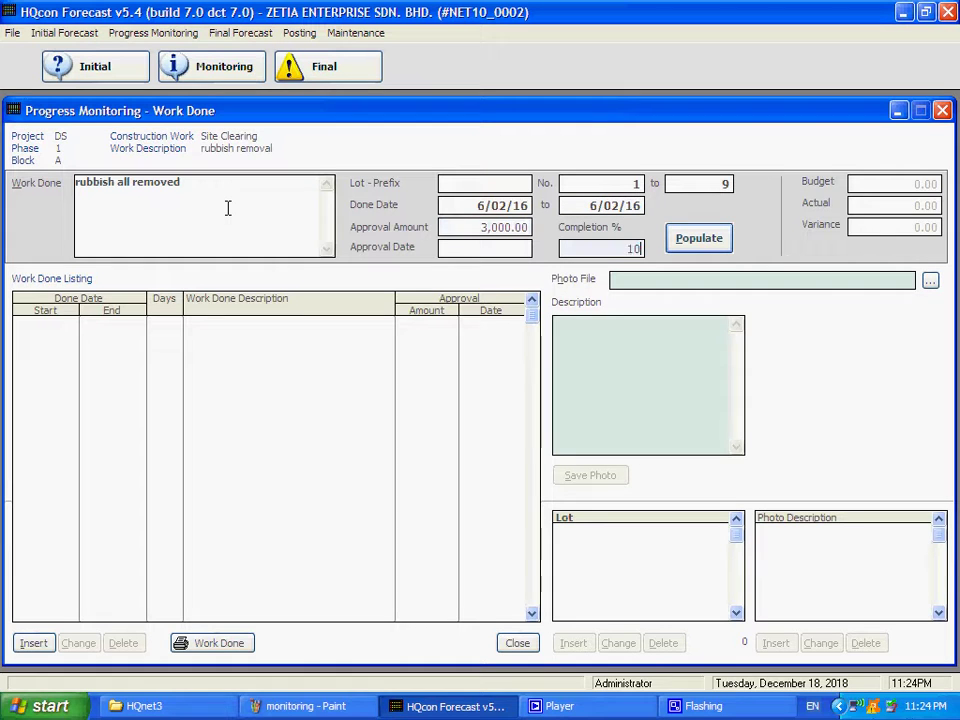
pyautogui.press('Tab')
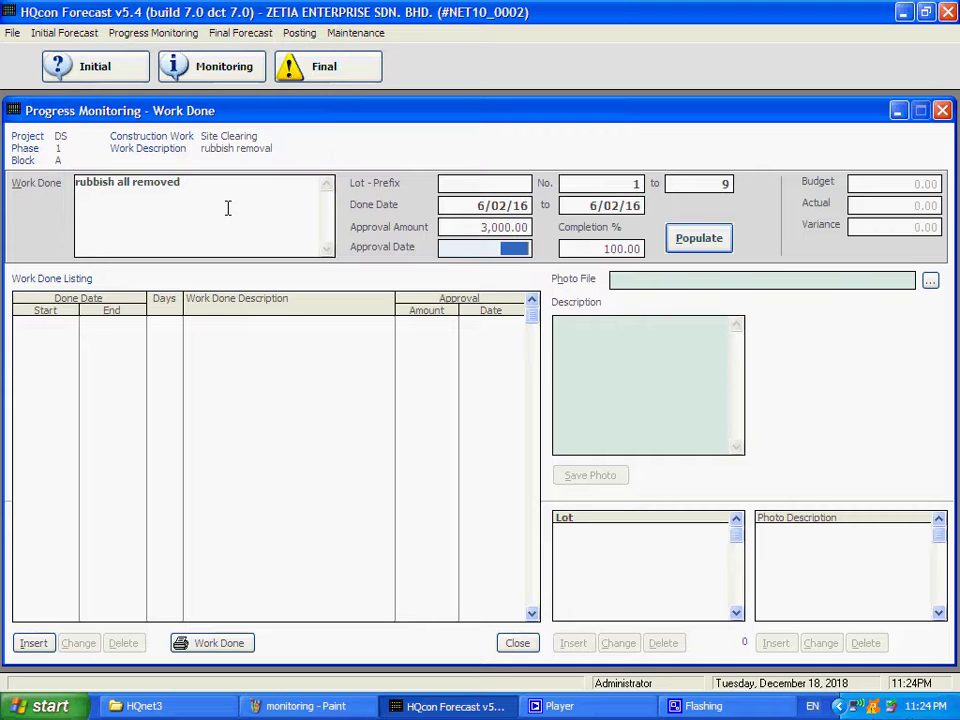
pyautogui.write('7/0')
pyautogui.write('2/2016')
pyautogui.press('Tab')
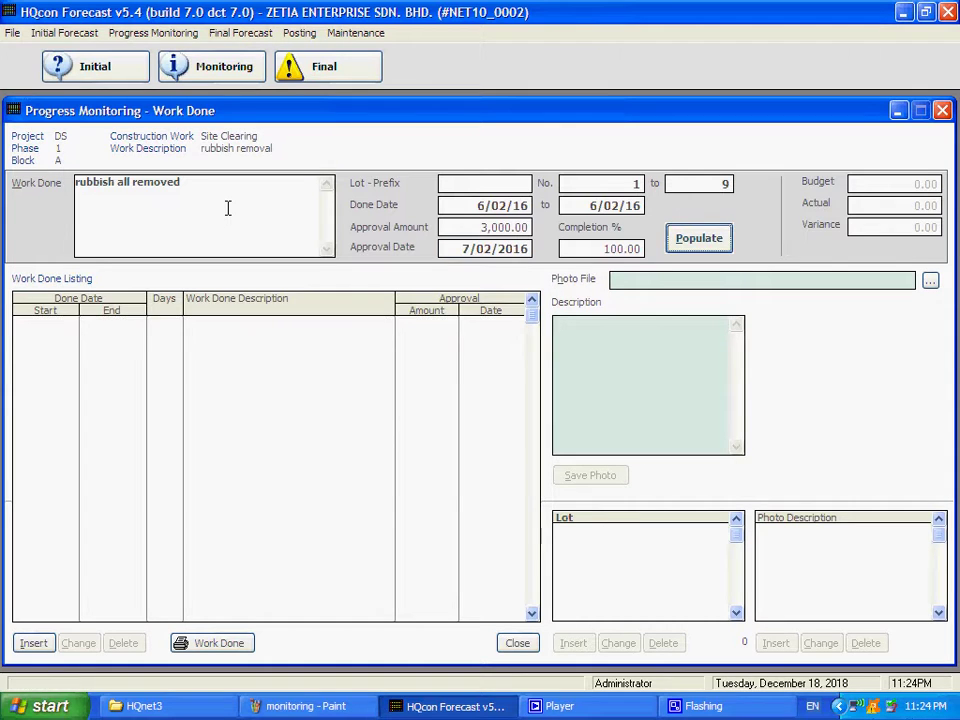
# Step: Populate the rubbish removal entry, accepting the fixed approval date, and return to the progress monitoring overview
pyautogui.press('Return')
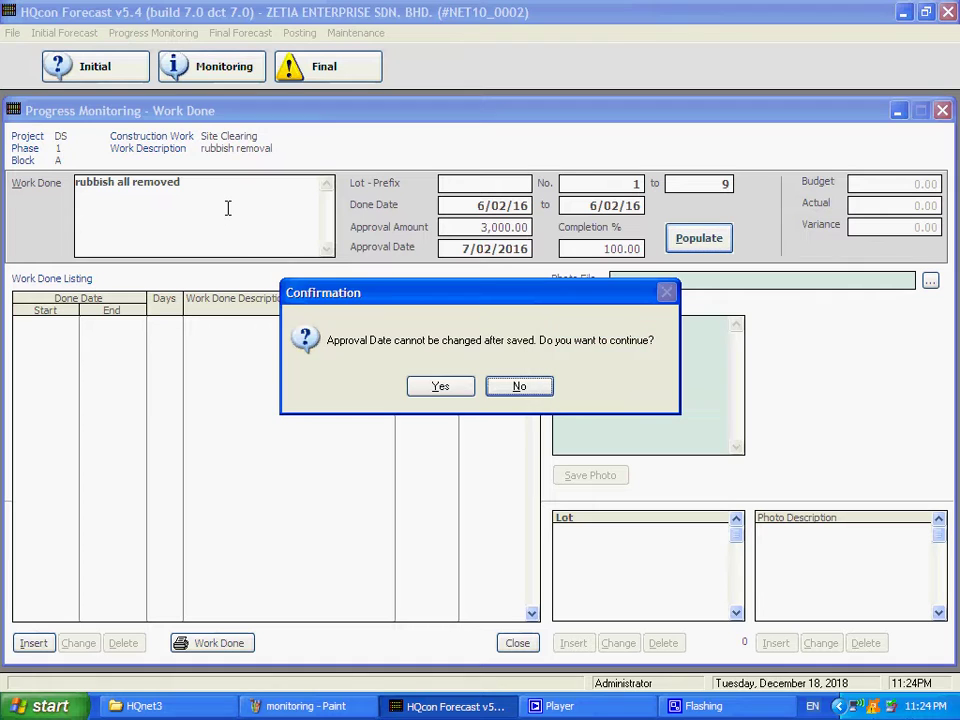
pyautogui.click(430, 387)
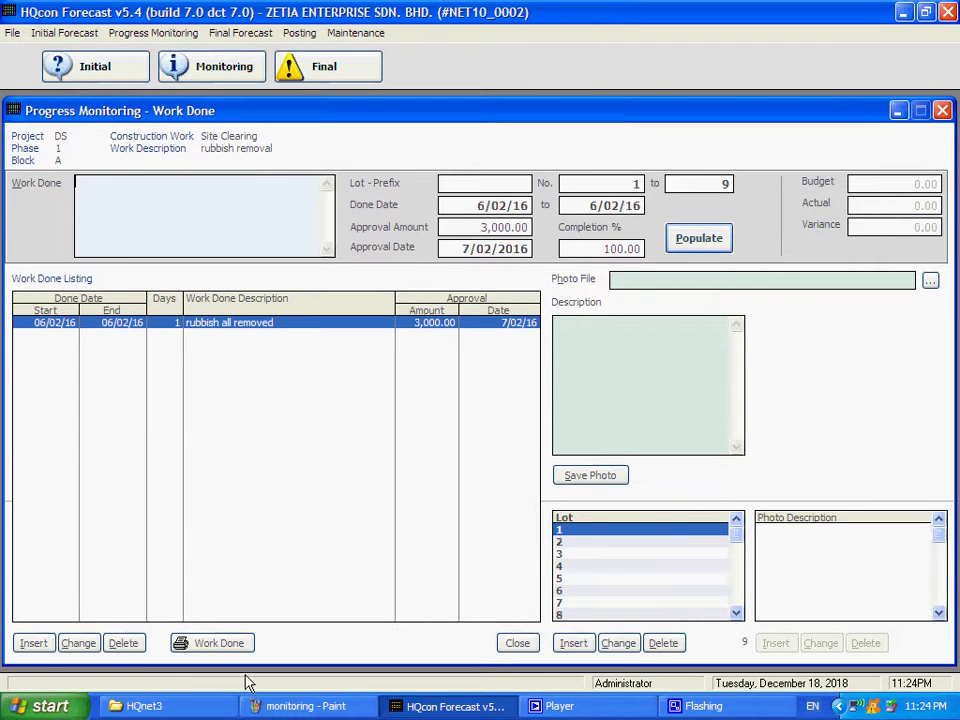
pyautogui.press('Escape')
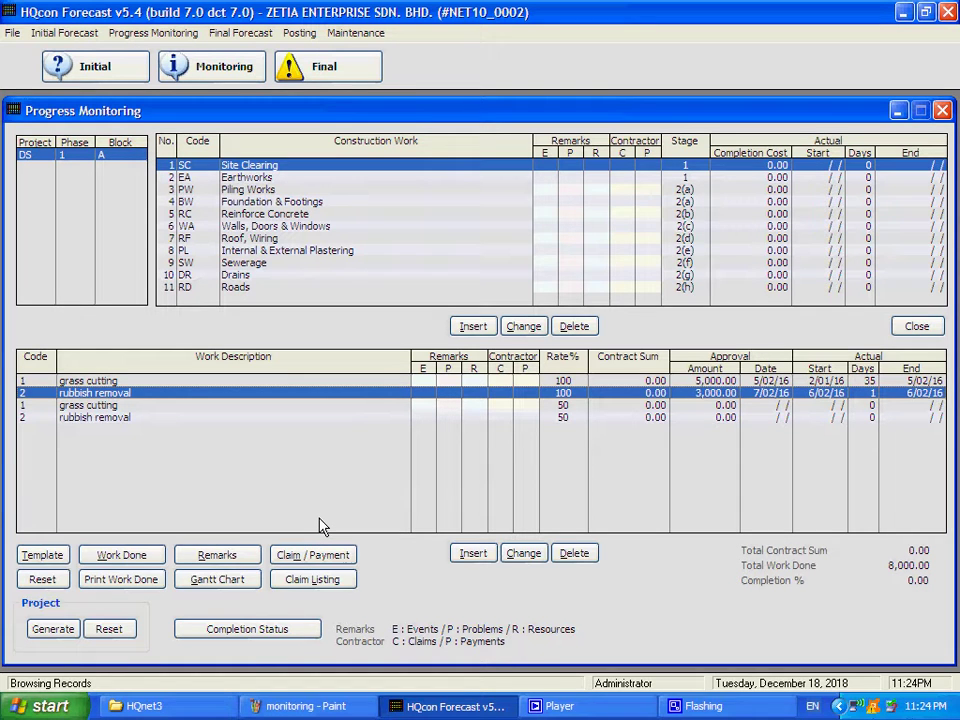
# Step: Examine the summary Gantt chart of all construction works and the detail Gantt chart of Site Clearing
pyautogui.click(218, 580)
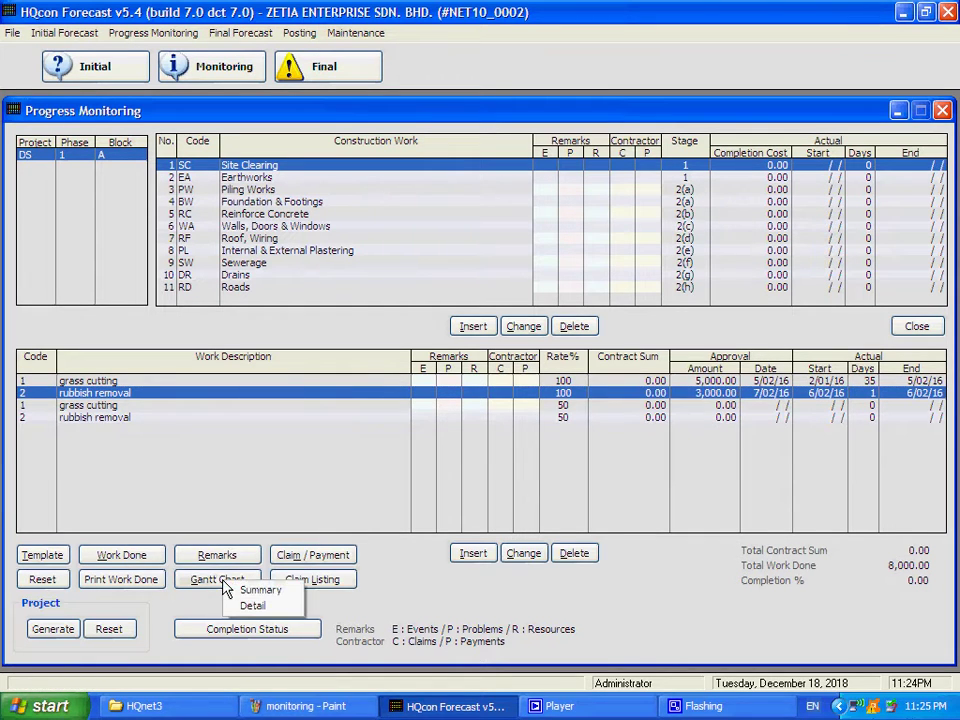
pyautogui.click(250, 594)
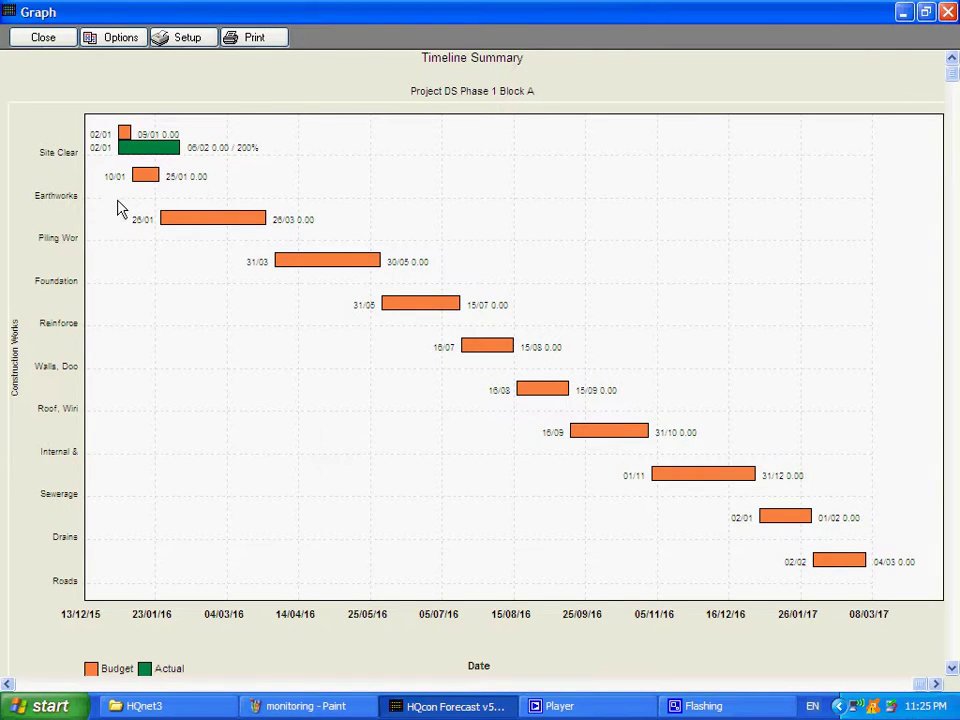
pyautogui.click(41, 40)
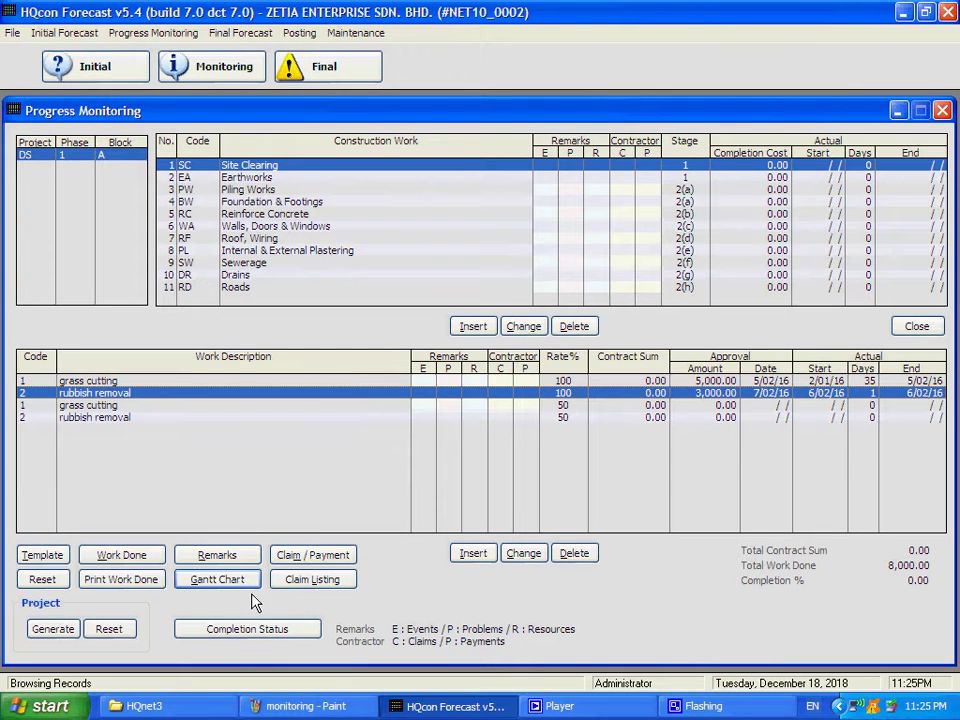
pyautogui.click(222, 587)
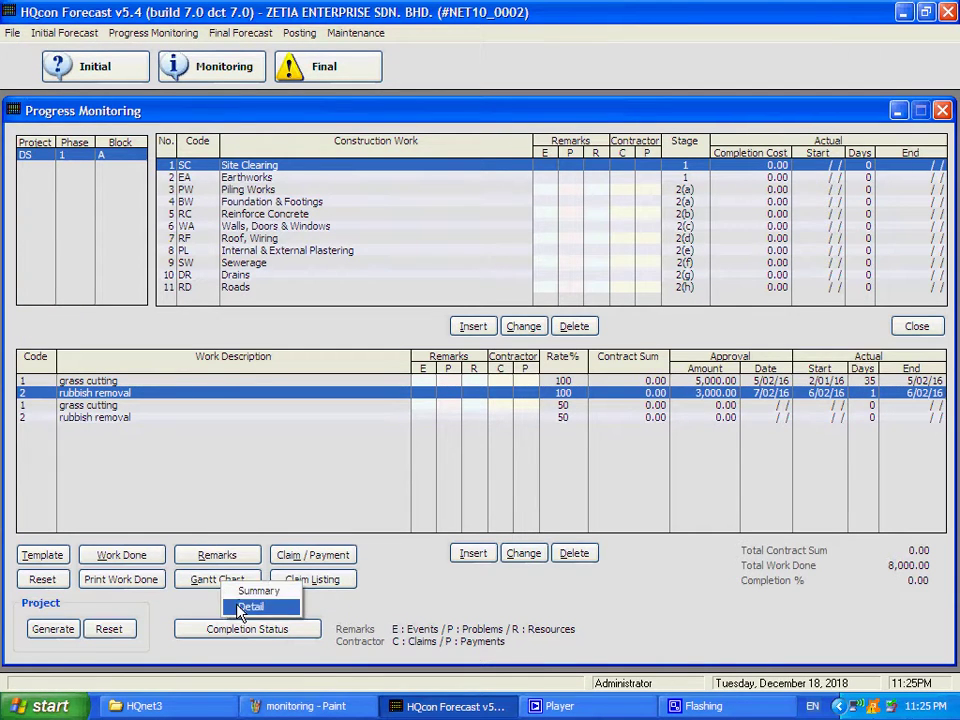
pyautogui.click(237, 607)
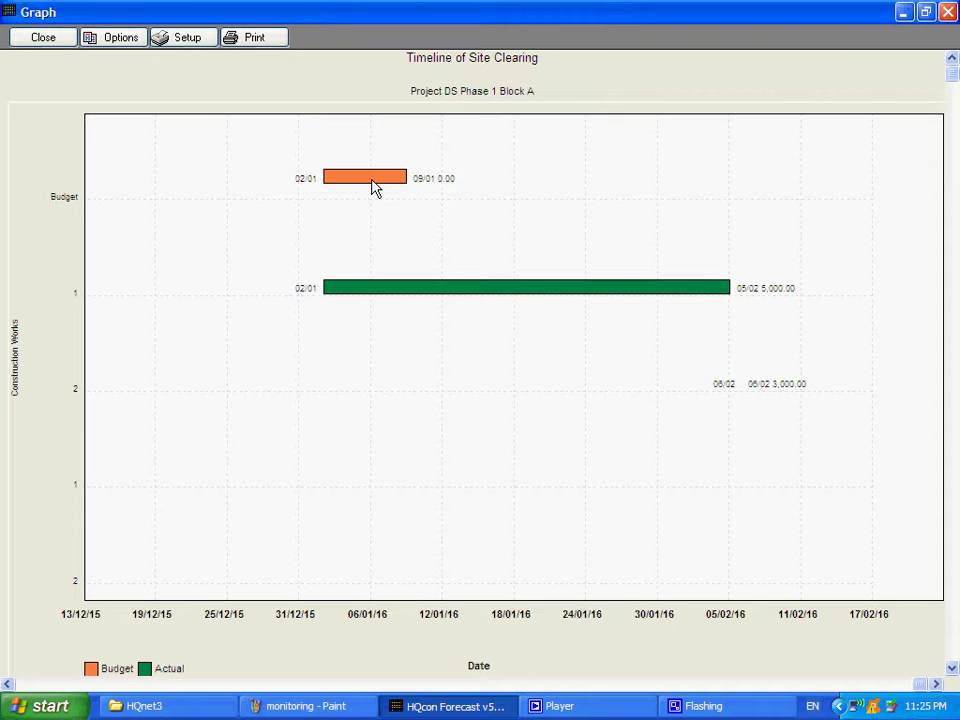
pyautogui.click(43, 38)
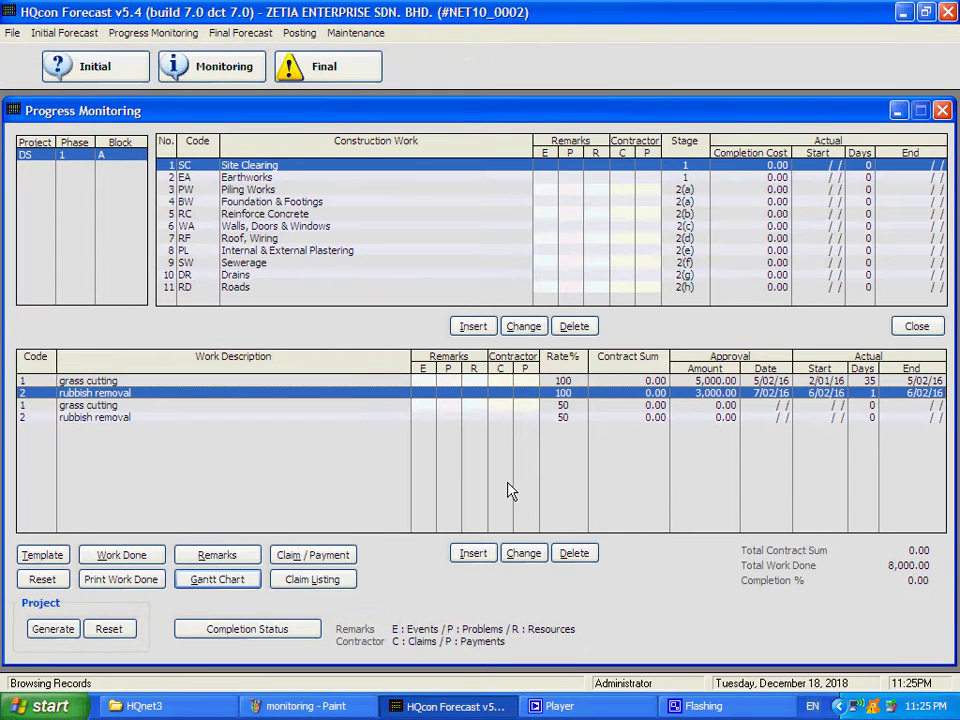
# Step: Preview the summary report of work done for project DS, phase 1, block A, and close the preview
pyautogui.click(133, 580)
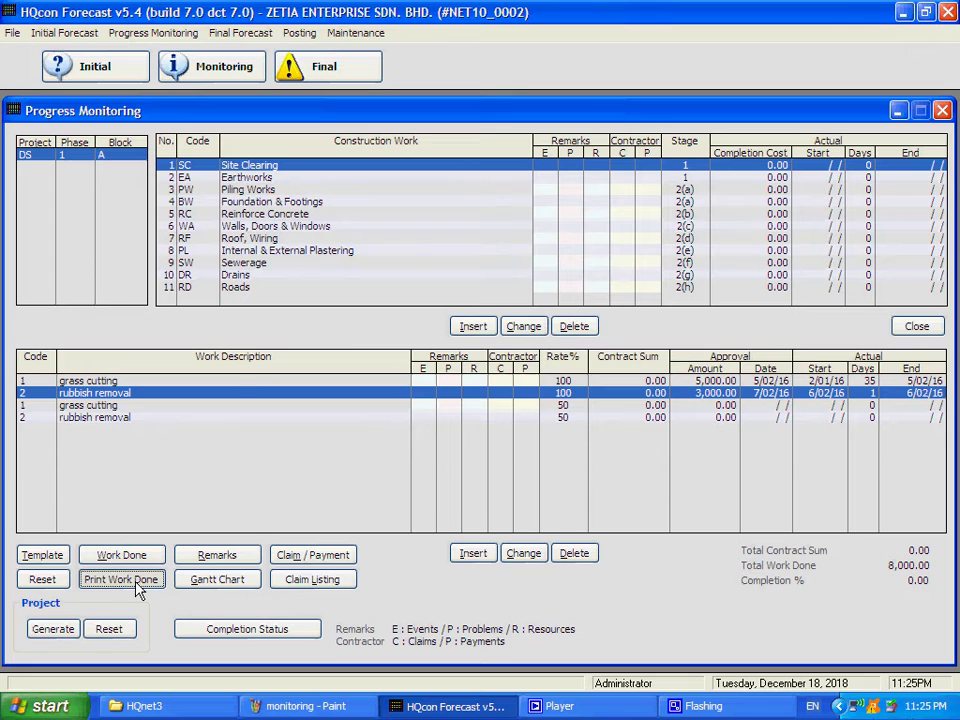
pyautogui.click(420, 480)
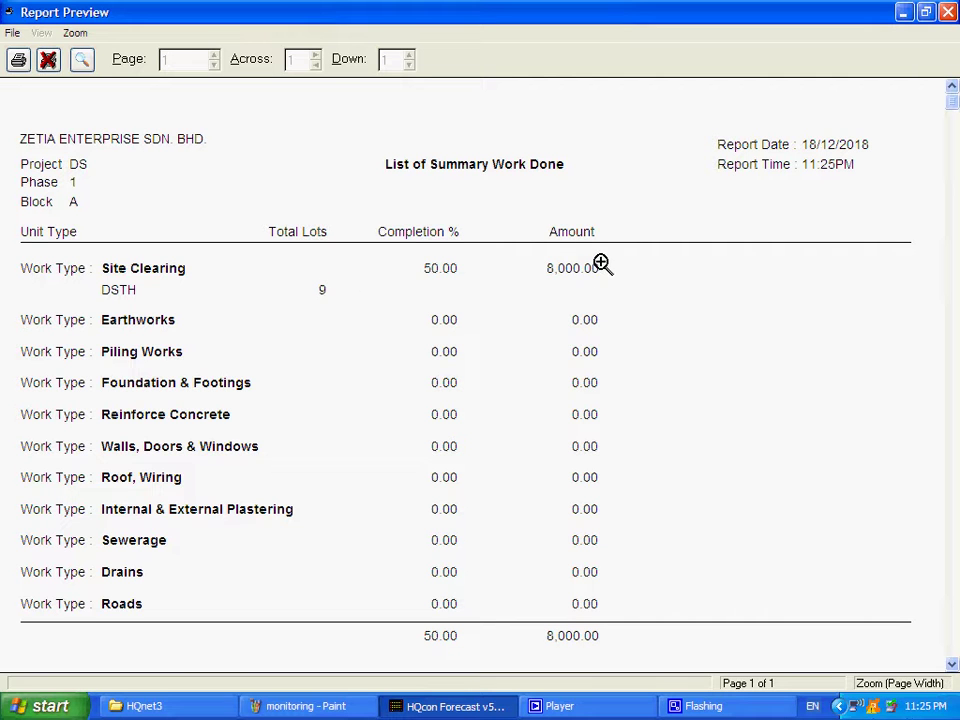
pyautogui.press('Escape')
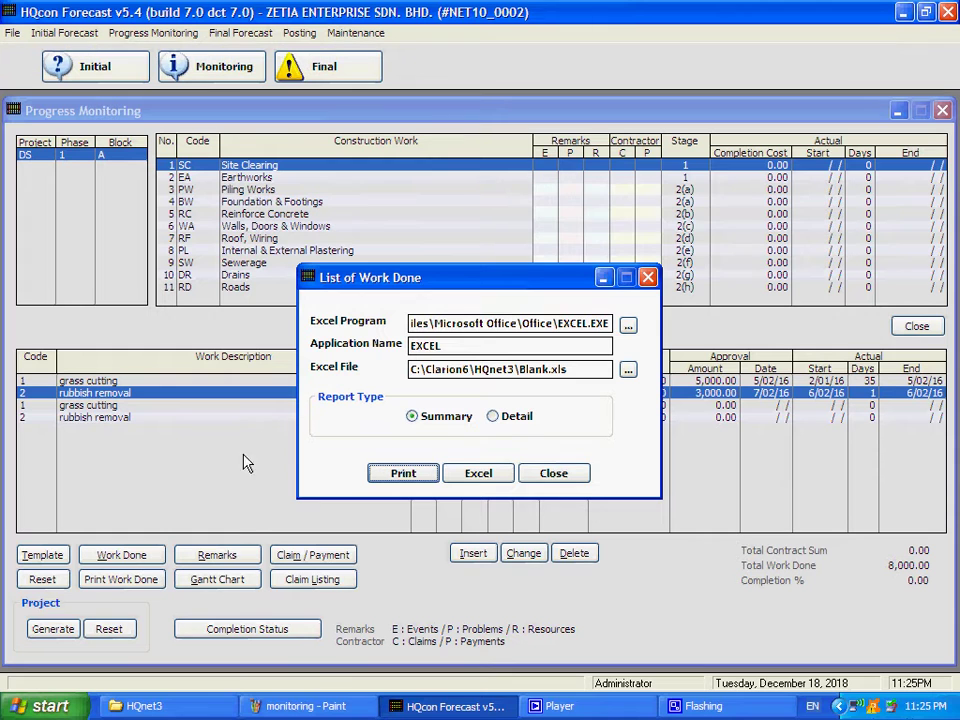
# Step: Preview the detailed work done report, review both pages down to the grand total, and return to the progress monitoring overview
pyautogui.click(518, 416)
pyautogui.click(400, 473)
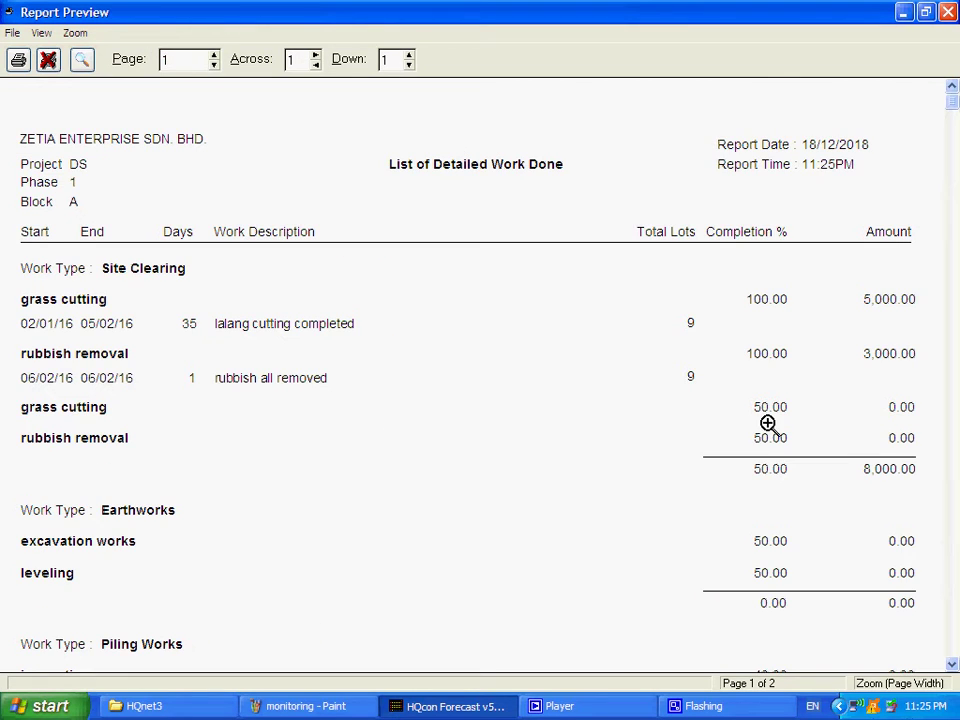
pyautogui.scroll(-1, 780, 426)
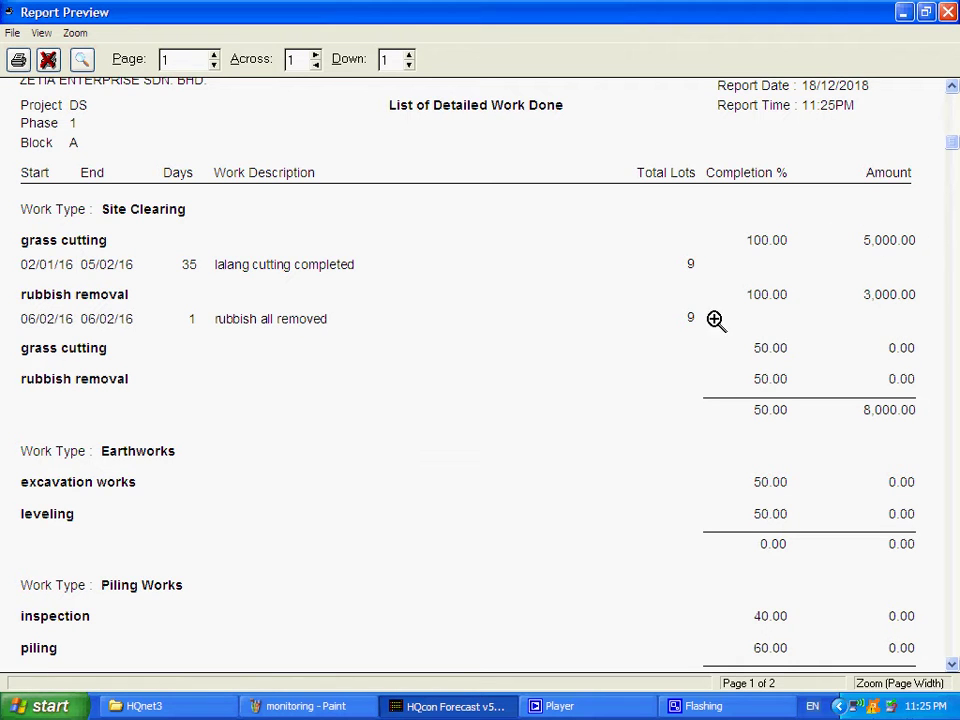
pyautogui.scroll(-3, 715, 440)
pyautogui.scroll(-3, 695, 537)
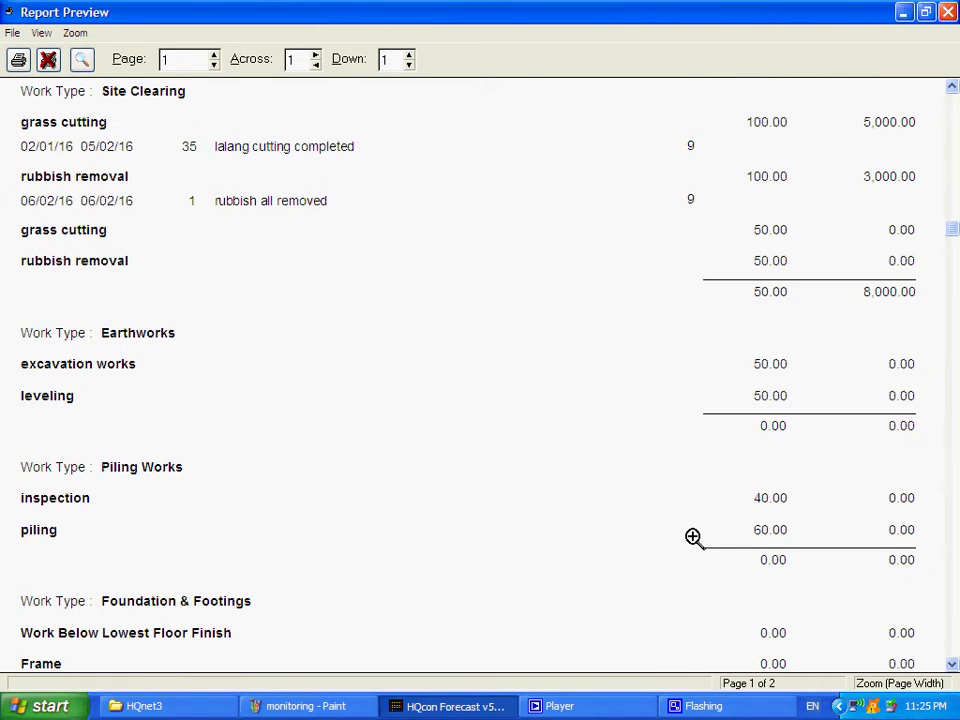
pyautogui.scroll(-10, 709, 527)
pyautogui.scroll(-5, 757, 537)
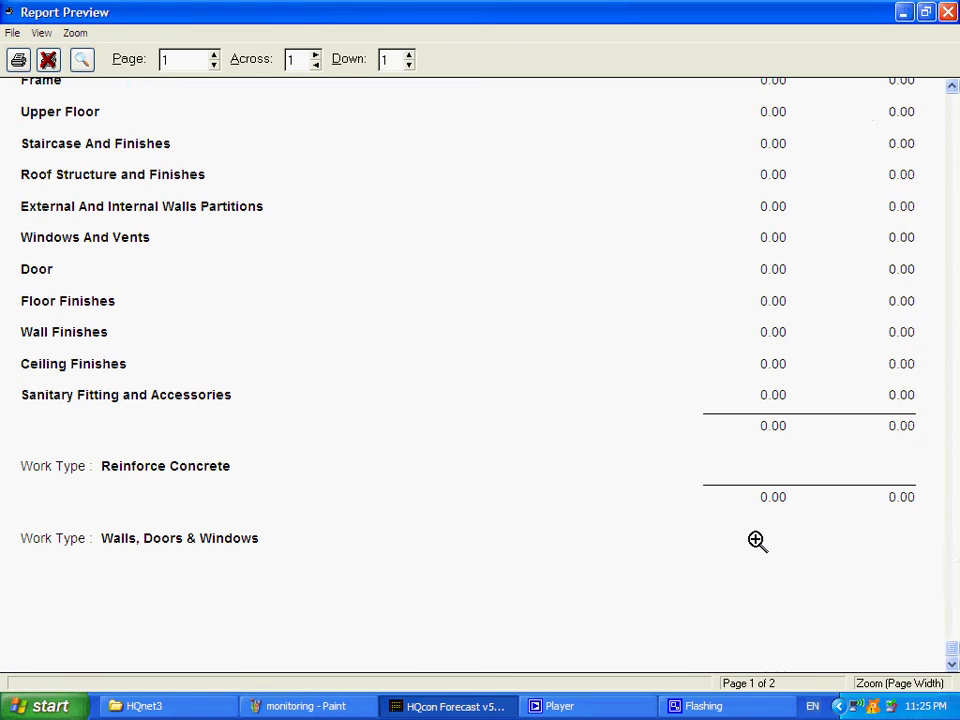
pyautogui.scroll(-5, 744, 543)
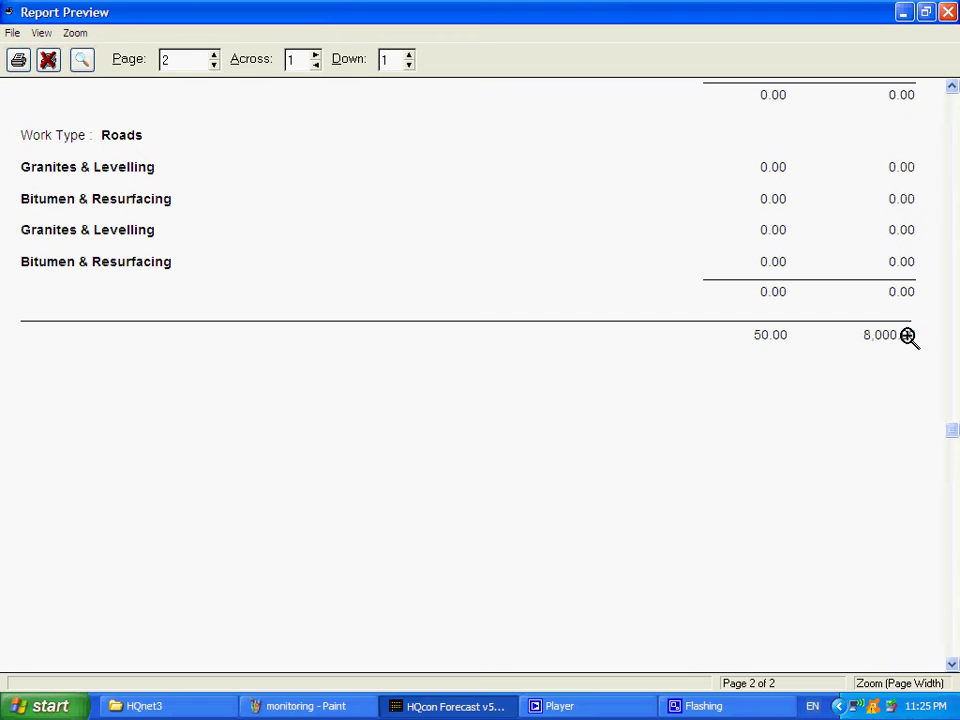
pyautogui.click(49, 62)
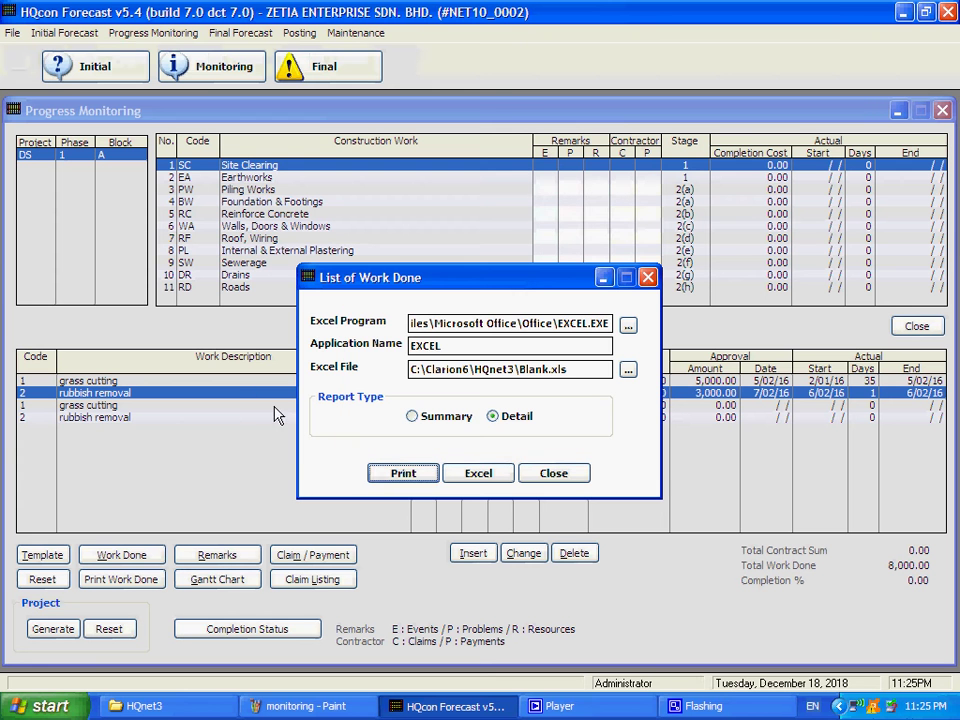
pyautogui.click(552, 478)
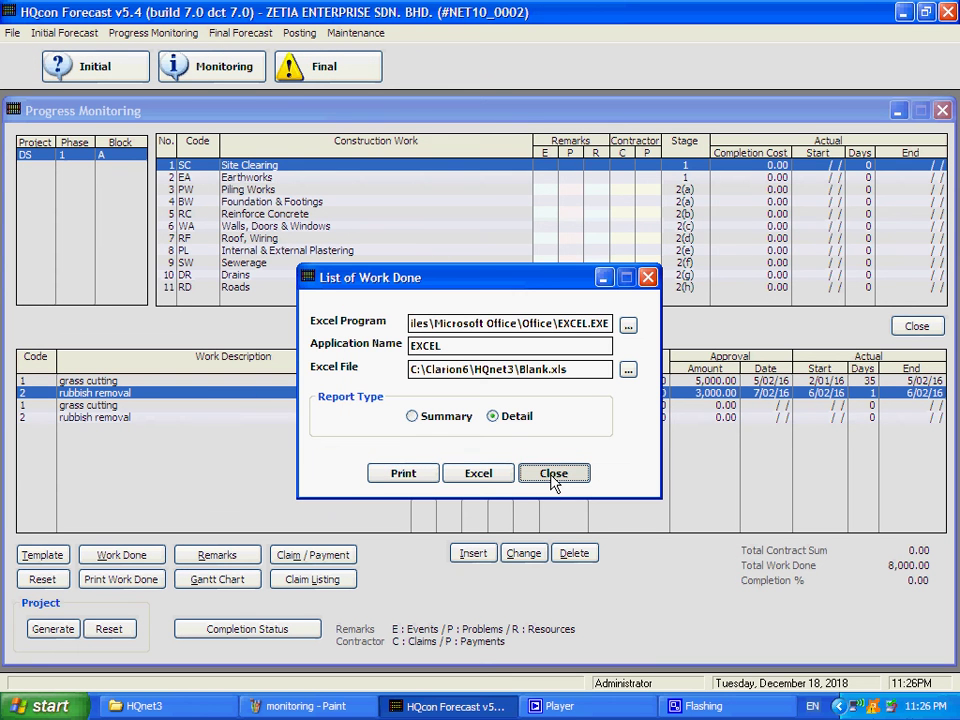